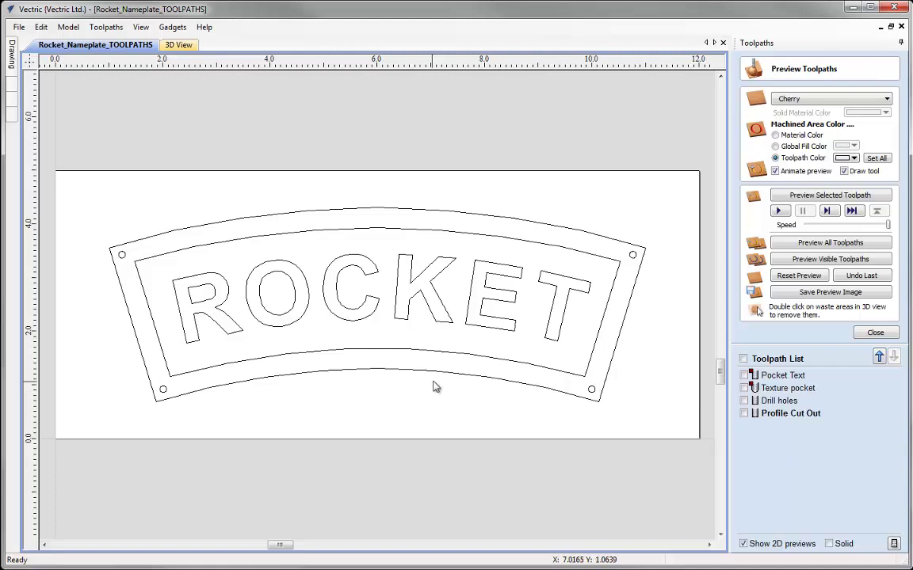
- Open the recent drawing Rocket_Nameplate_Vectors.crv
{"action": "left_click", "coordinate": [179, 45]}
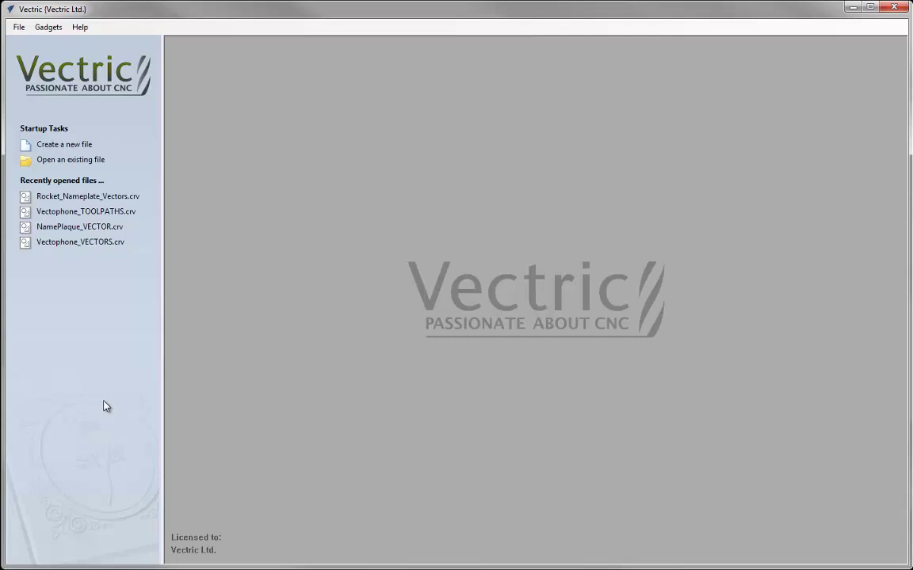
{"action": "left_click", "coordinate": [129, 195]}
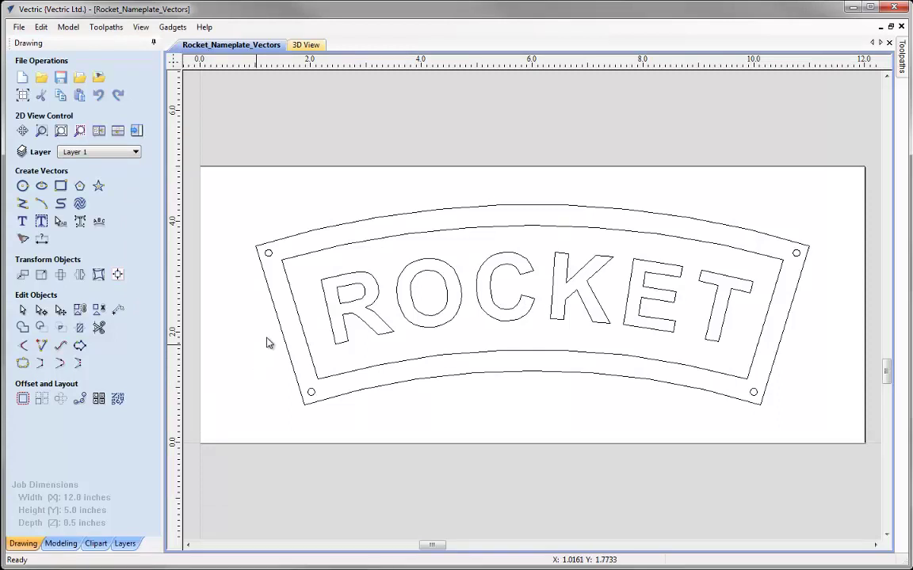
- Group the inner border with the ROCKET lettering and check that they select as one object
{"action": "left_click", "coordinate": [371, 246]}
{"action": "left_click", "coordinate": [372, 277]}
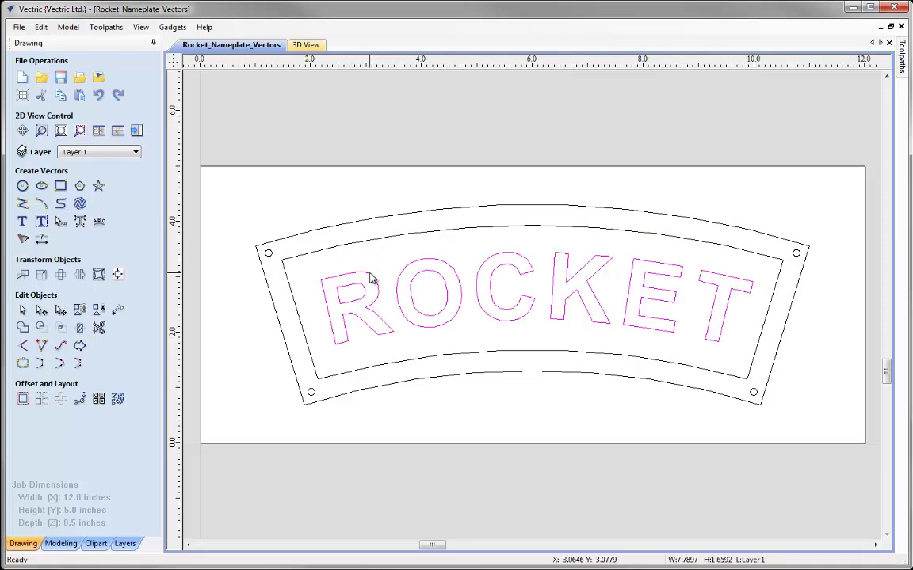
{"action": "left_click", "coordinate": [371, 245]}
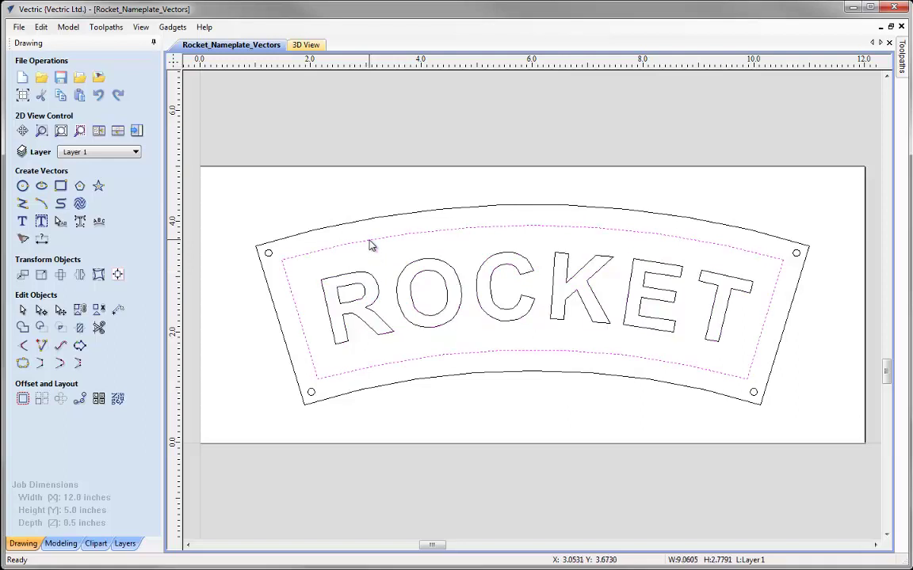
{"action": "left_click", "coordinate": [369, 275], "text": "shift"}
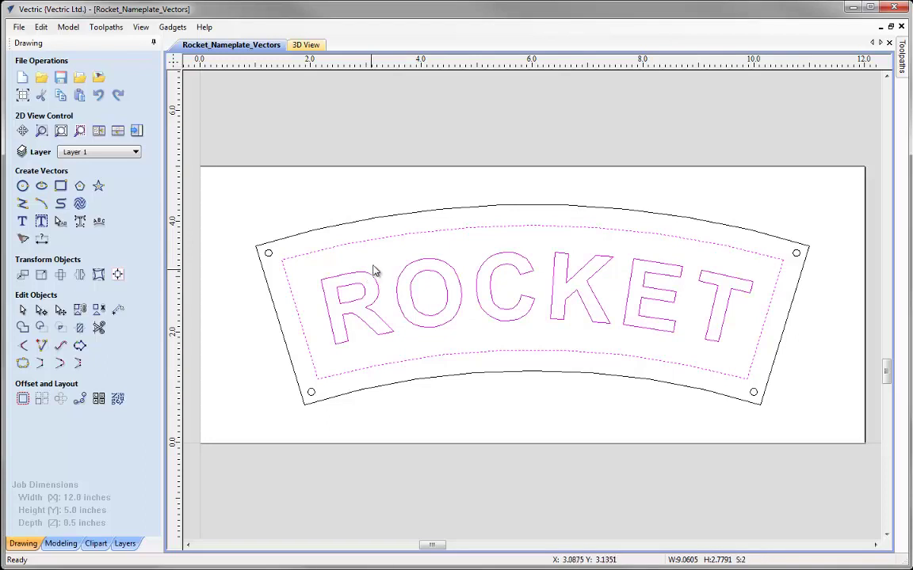
{"action": "left_click", "coordinate": [80, 311]}
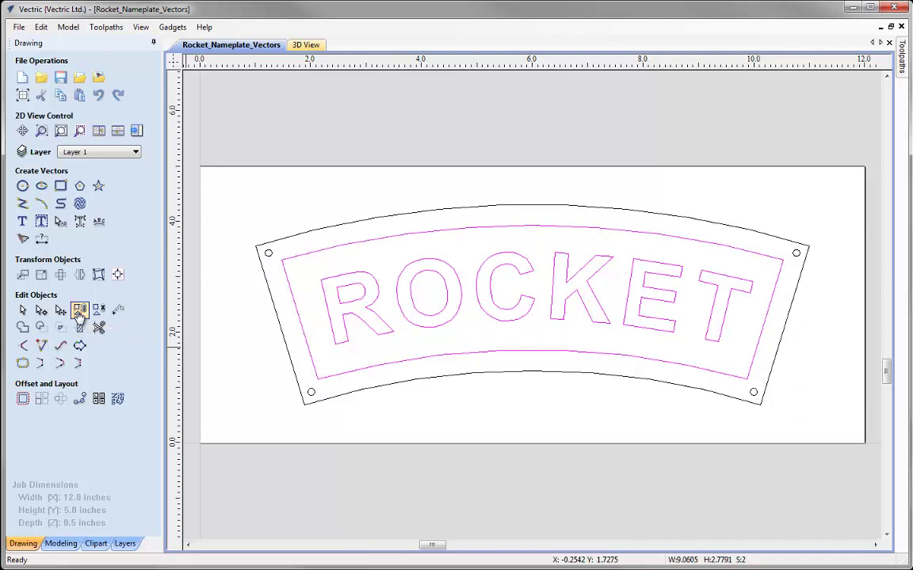
{"action": "left_click", "coordinate": [456, 412]}
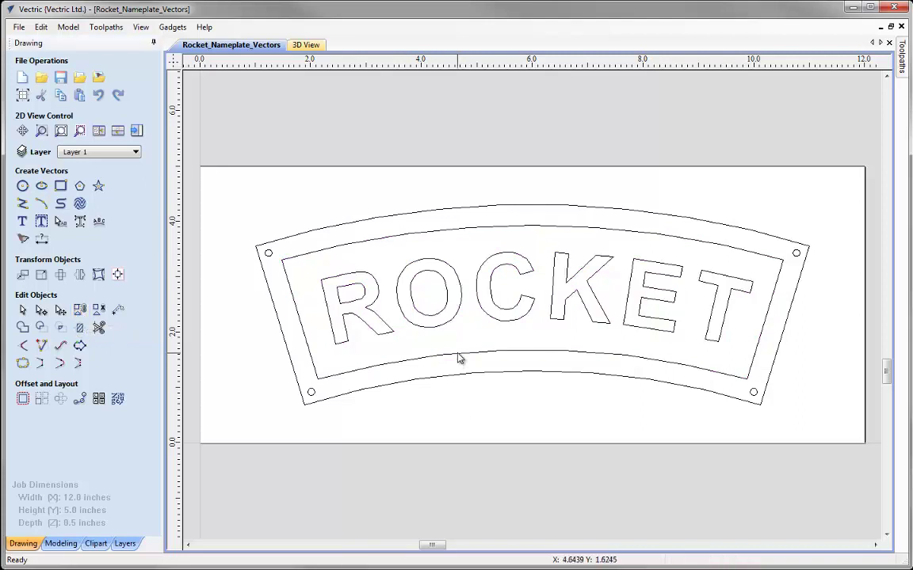
{"action": "left_click", "coordinate": [458, 357]}
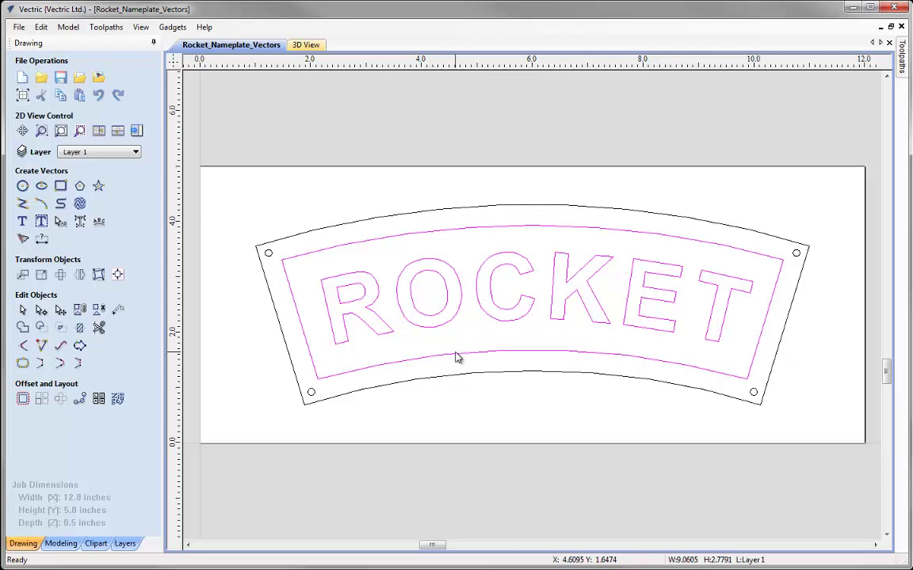
{"action": "left_click", "coordinate": [485, 403]}
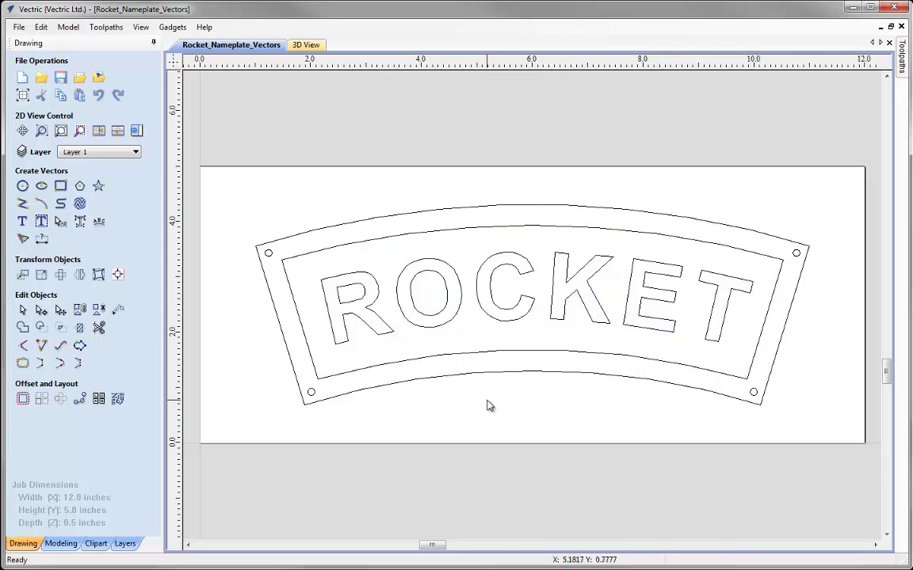
- Select the four small hole circles at the nameplate's corners together
{"action": "left_click", "coordinate": [268, 254]}
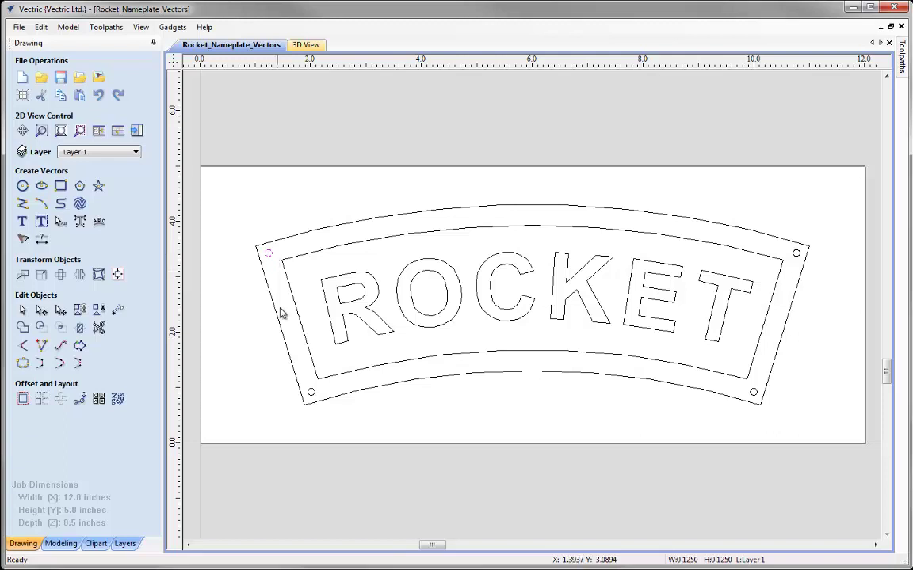
{"action": "left_click", "coordinate": [310, 394], "text": "shift"}
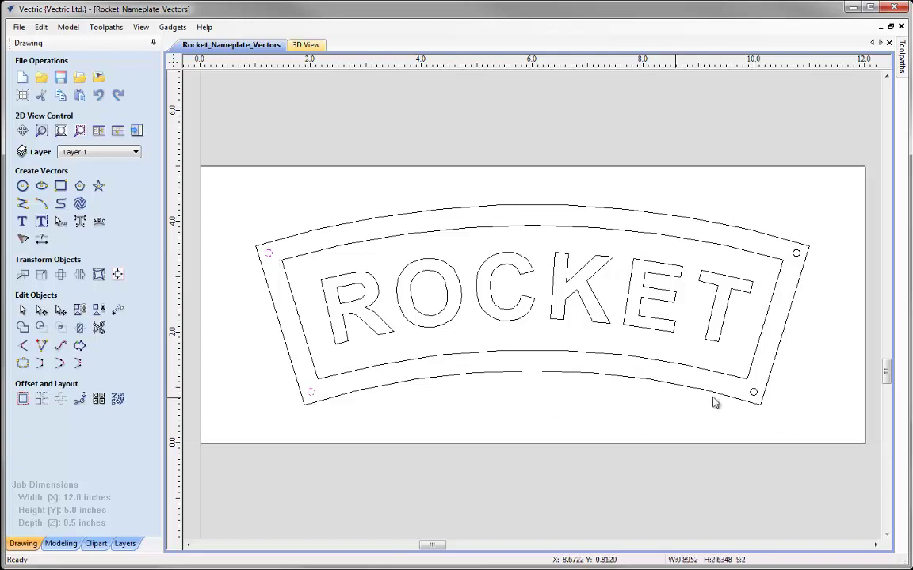
{"action": "left_click", "coordinate": [753, 394], "text": "shift"}
{"action": "left_click", "coordinate": [796, 255], "text": "shift"}
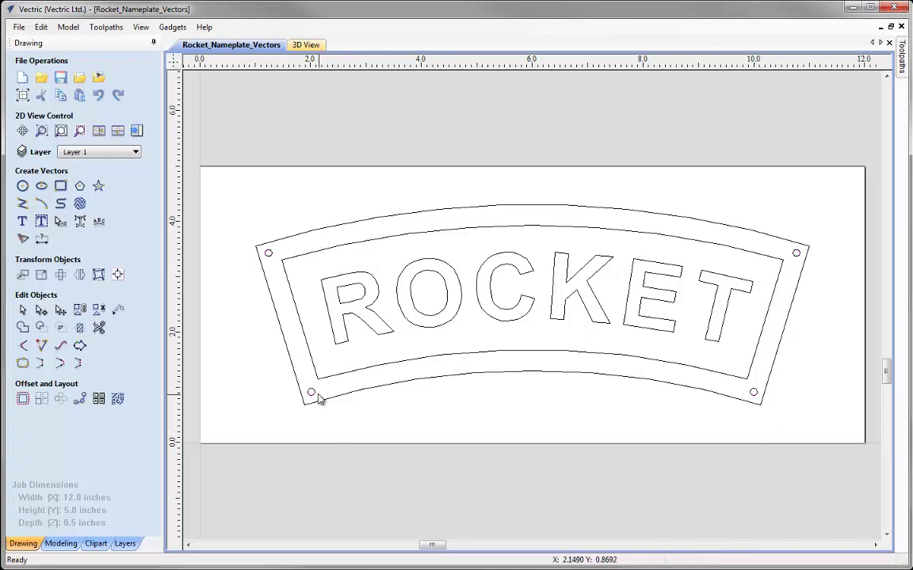
{"action": "left_click", "coordinate": [415, 404]}
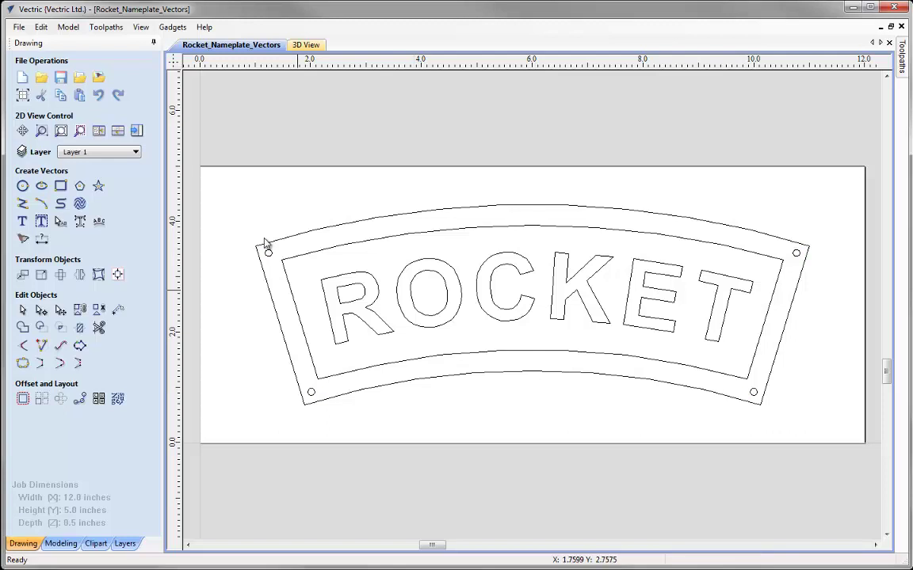
- Switch to the toolpath commands and set the home position Z to 0.5 inches in the material setup
{"action": "left_click", "coordinate": [138, 132]}
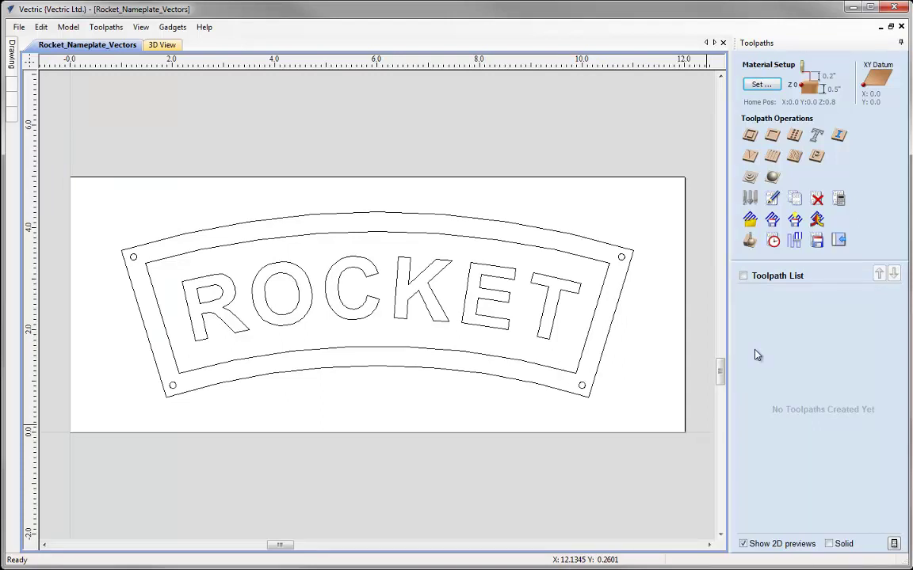
{"action": "left_click", "coordinate": [761, 85]}
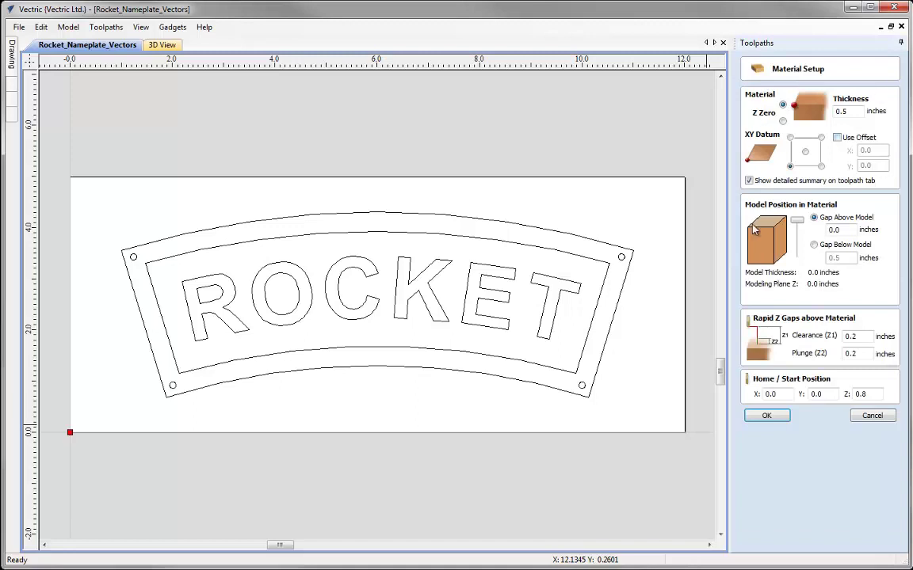
{"action": "left_click_drag", "start_coordinate": [846, 111], "coordinate": [829, 111]}
{"action": "double_click", "coordinate": [855, 112]}
{"action": "key", "text": "BackSpace"}
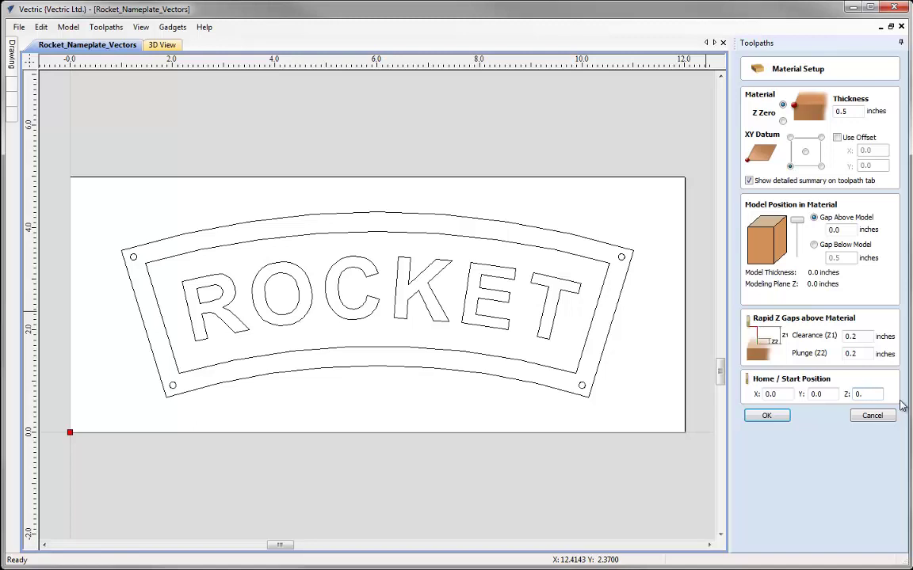
{"action": "type", "text": "5"}
{"action": "left_click", "coordinate": [766, 418]}
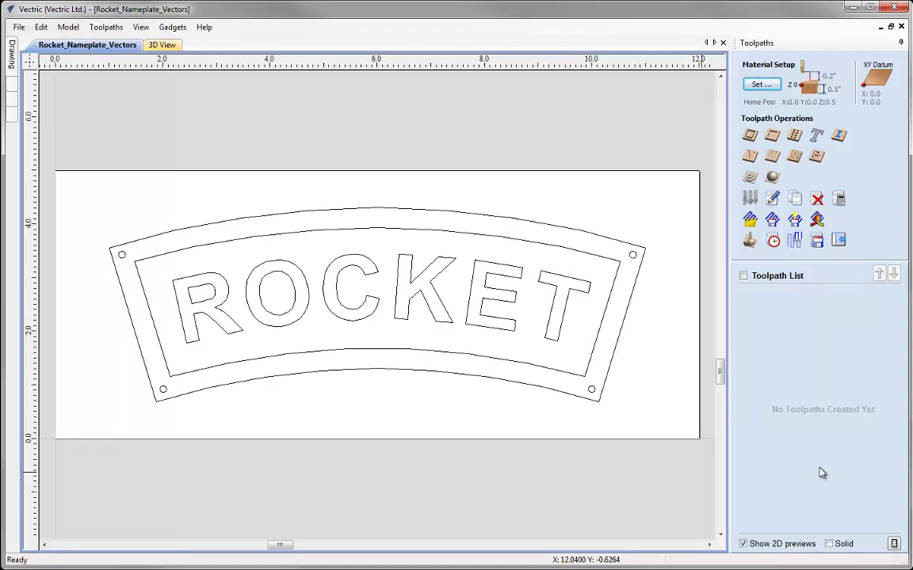
- Start a pocket toolpath on the grouped border and lettering with start depth 0.0 and cut depth 0.125 inches
{"action": "left_click", "coordinate": [472, 238]}
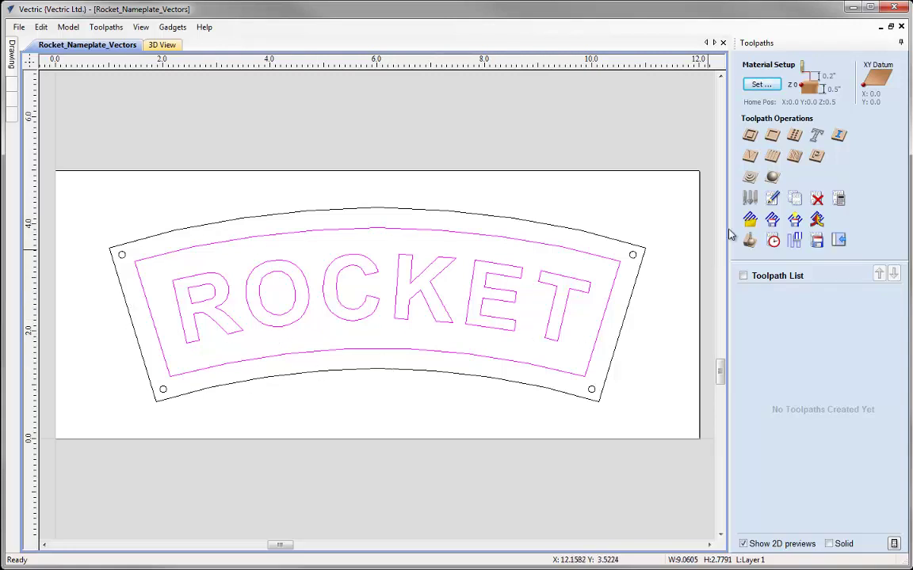
{"action": "left_click", "coordinate": [771, 138]}
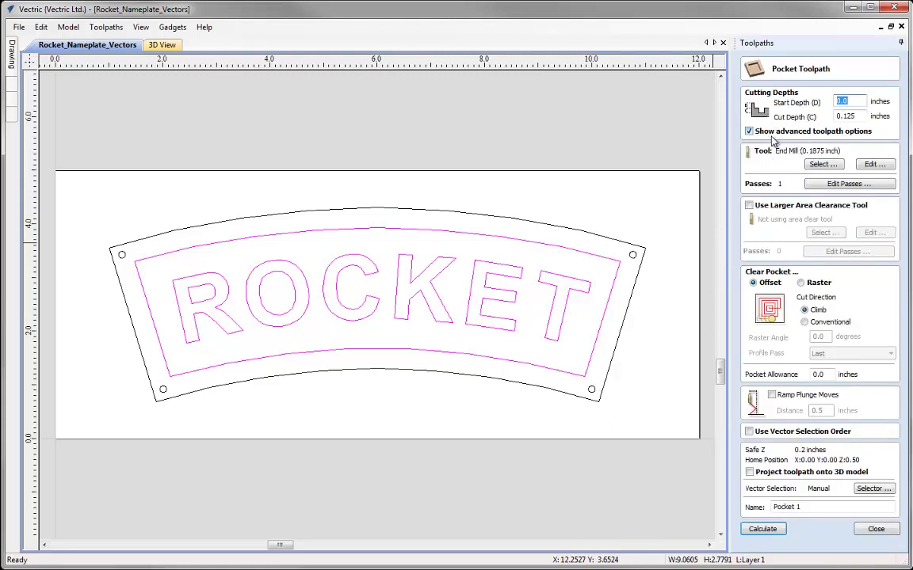
{"action": "left_click", "coordinate": [861, 102]}
{"action": "double_click", "coordinate": [861, 102]}
{"action": "key", "text": "Tab"}
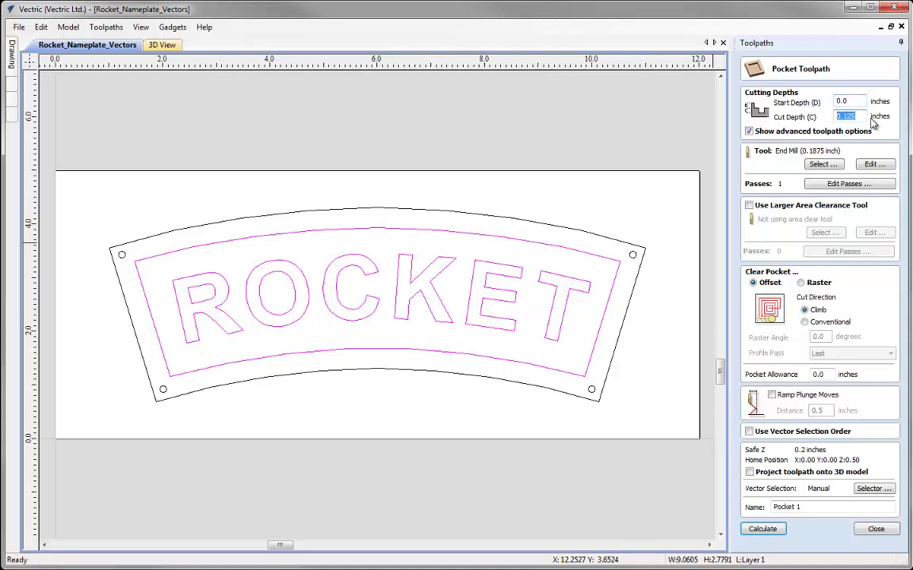
{"action": "type", "text": "0.125"}
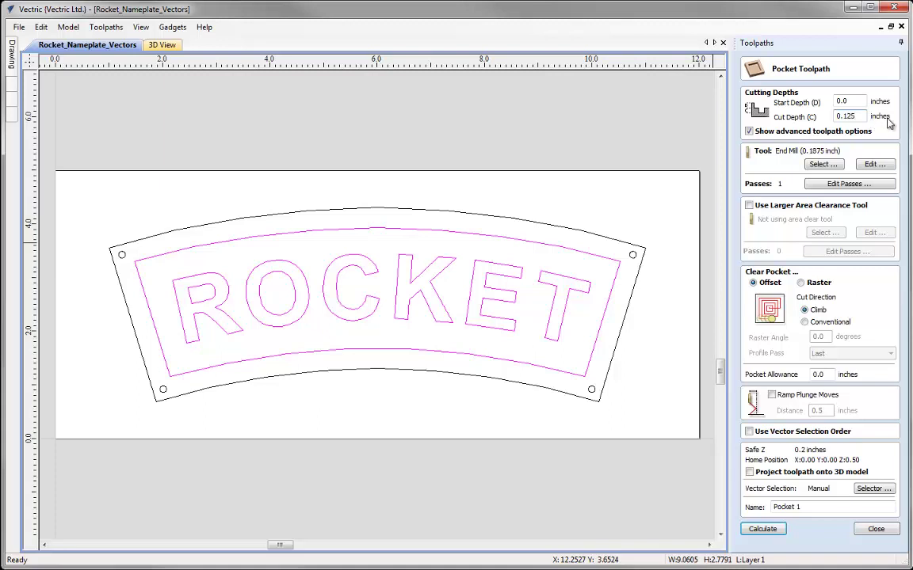
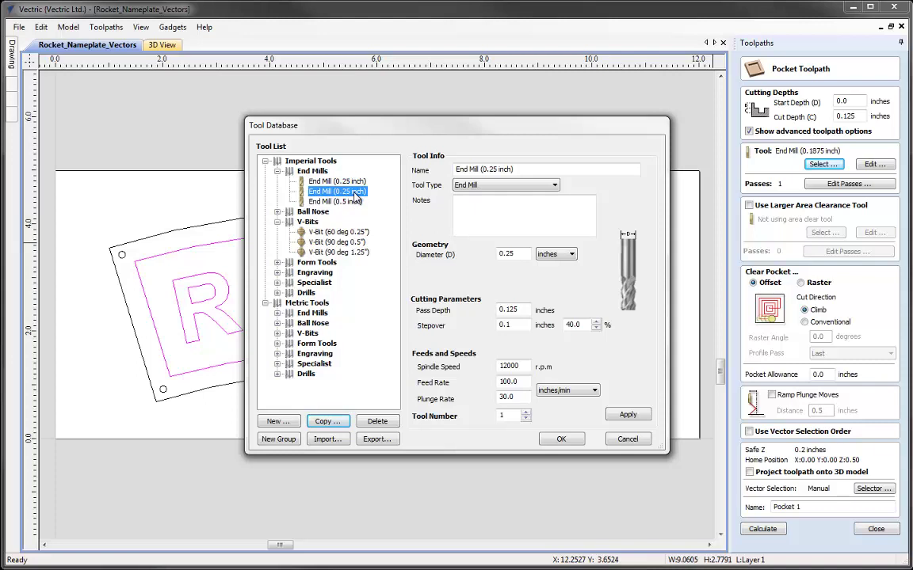
- Set the copied 0.25 inch end mill's diameter to 0.125 inches and rename it End Mill 0.125
{"action": "left_click", "coordinate": [522, 254]}
{"action": "key", "text": "BackSpace"}
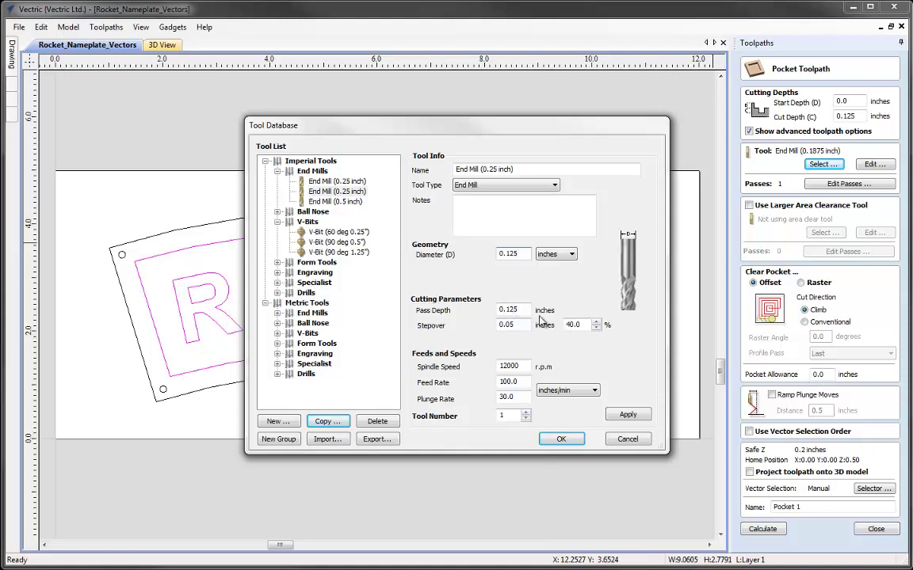
{"action": "left_click", "coordinate": [519, 169]}
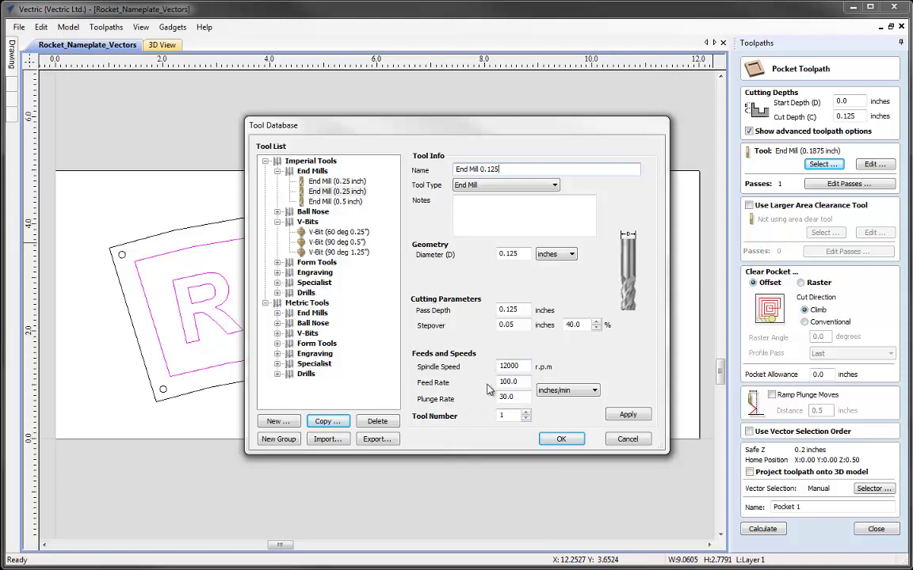
{"action": "left_click", "coordinate": [625, 416]}
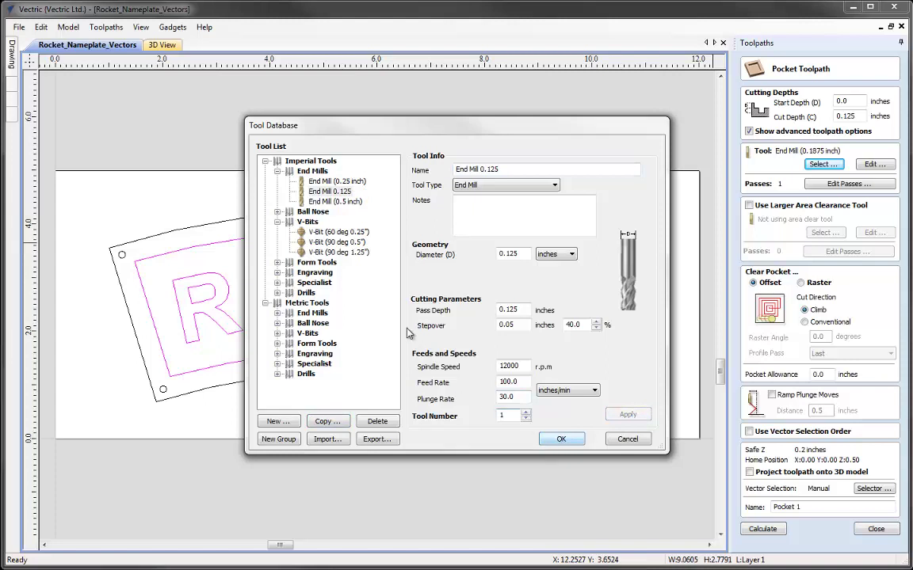
- Move End Mill 0.125 to the start of the imperial end mills and choose it for the pocket
{"action": "left_click", "coordinate": [313, 191]}
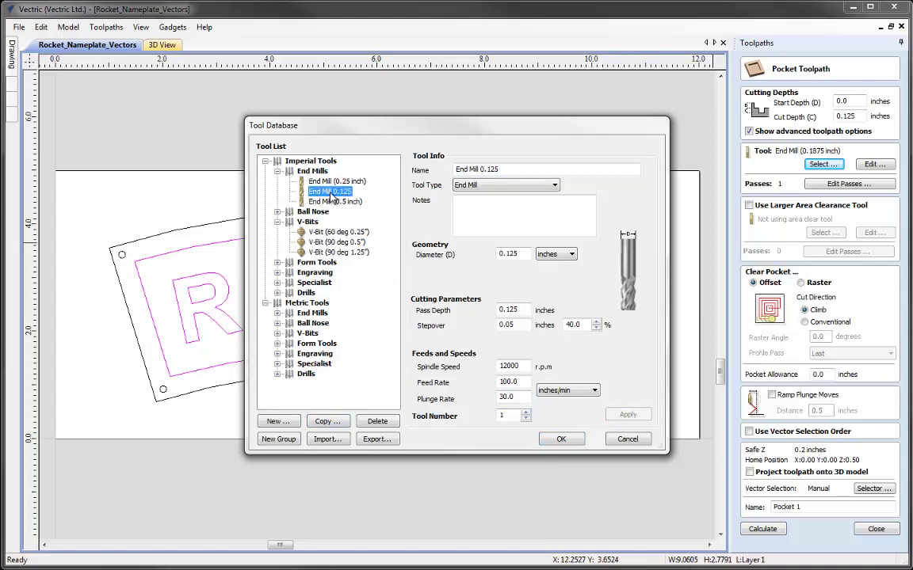
{"action": "left_click_drag", "start_coordinate": [331, 194], "coordinate": [331, 184]}
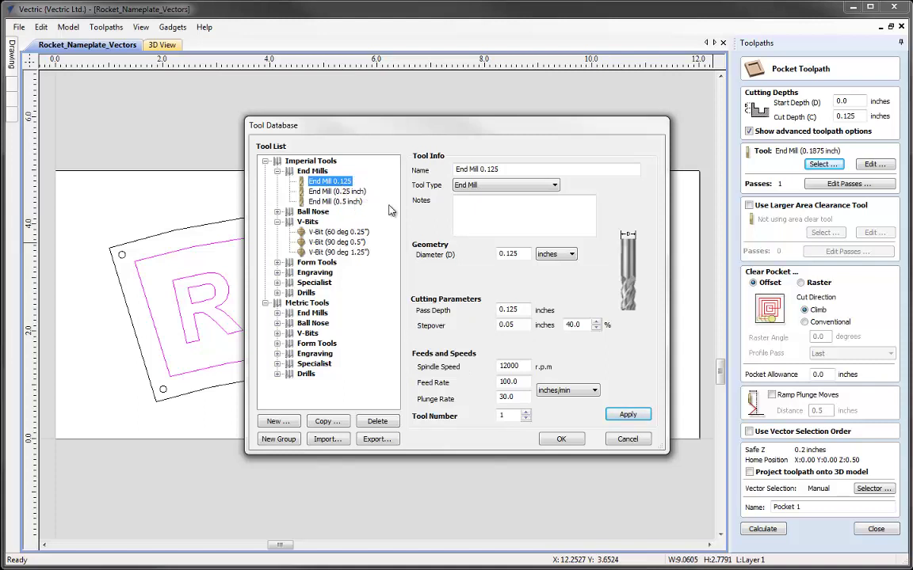
{"action": "left_click", "coordinate": [558, 441]}
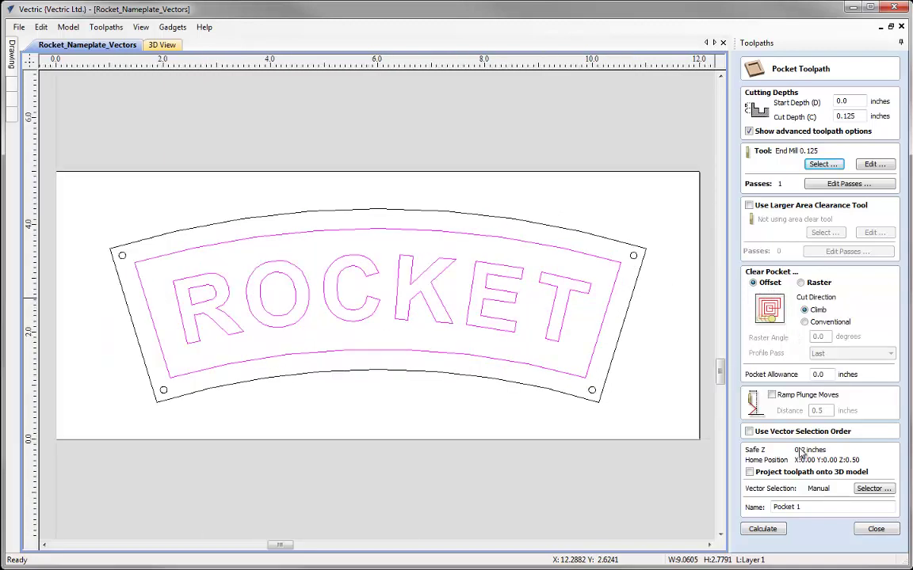
- Name the pocket toolpath Pocket Text and calculate it
{"action": "left_click", "coordinate": [857, 506]}
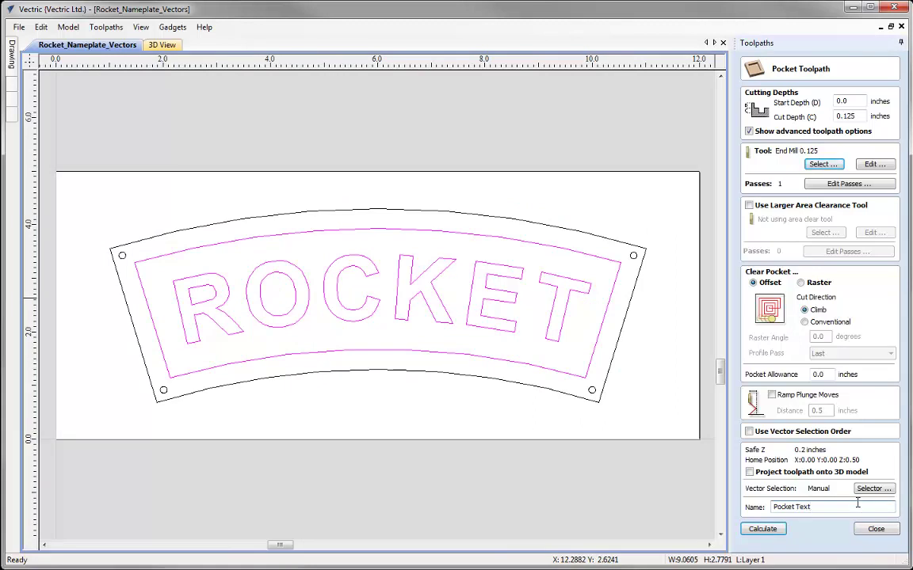
{"action": "type", "text": "Text"}
{"action": "left_click", "coordinate": [762, 528]}
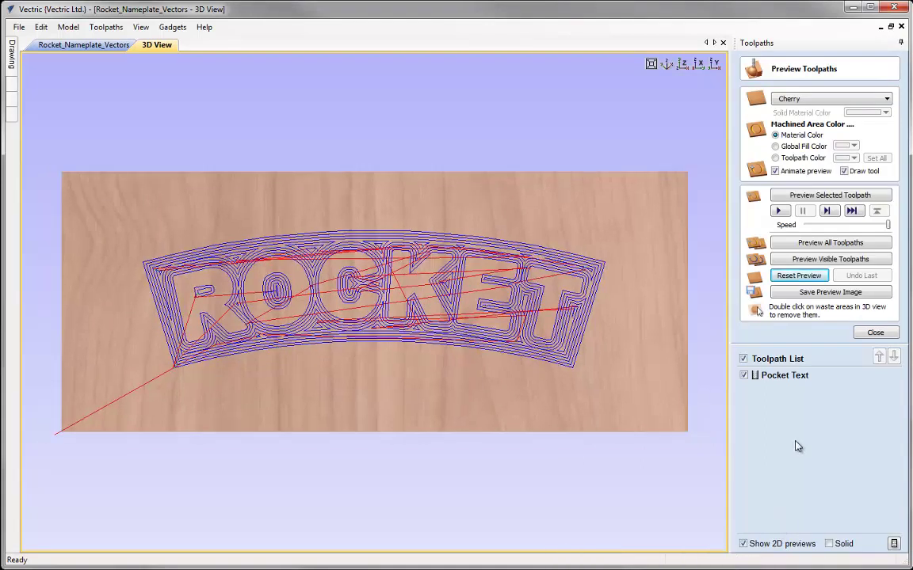
- Check the toolpath in the 2D and 3D views, and simulate the Pocket Text cut from an angled view
{"action": "left_click", "coordinate": [68, 46]}
{"action": "left_click", "coordinate": [154, 46]}
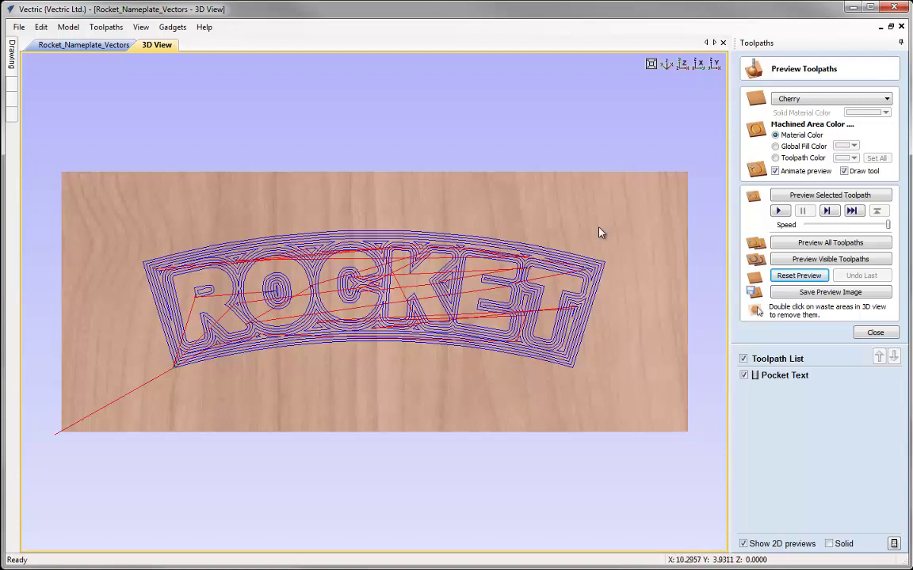
{"action": "left_click", "coordinate": [830, 195]}
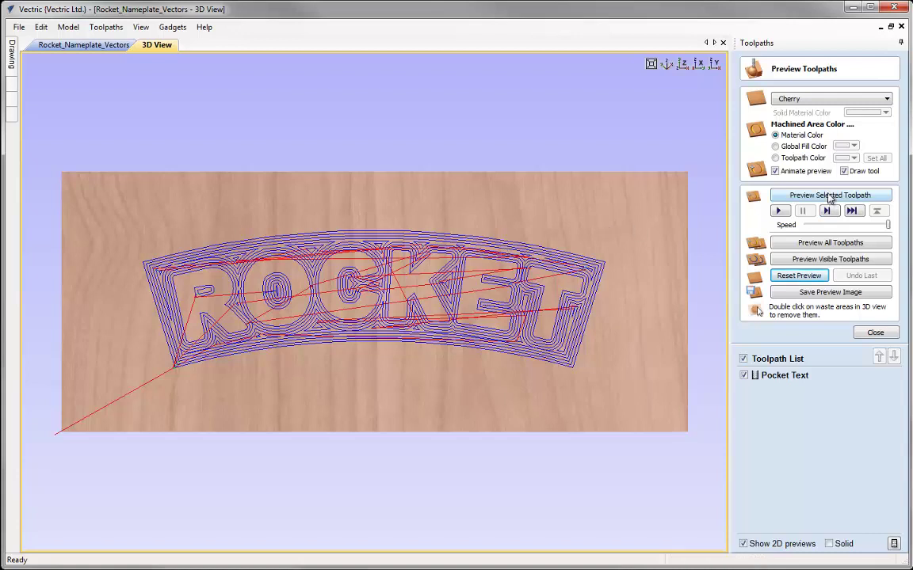
{"action": "left_click_drag", "start_coordinate": [392, 360], "coordinate": [346, 348]}
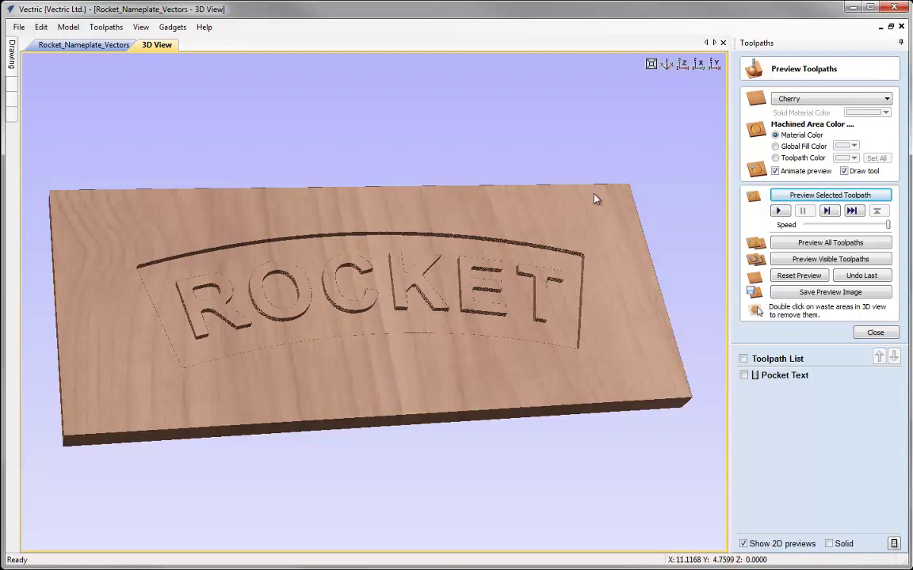
- Change the preview material to Canadian Maple
{"action": "left_click", "coordinate": [824, 101]}
{"action": "scroll", "coordinate": [886, 148], "scroll_direction": "up", "scroll_amount": 3}
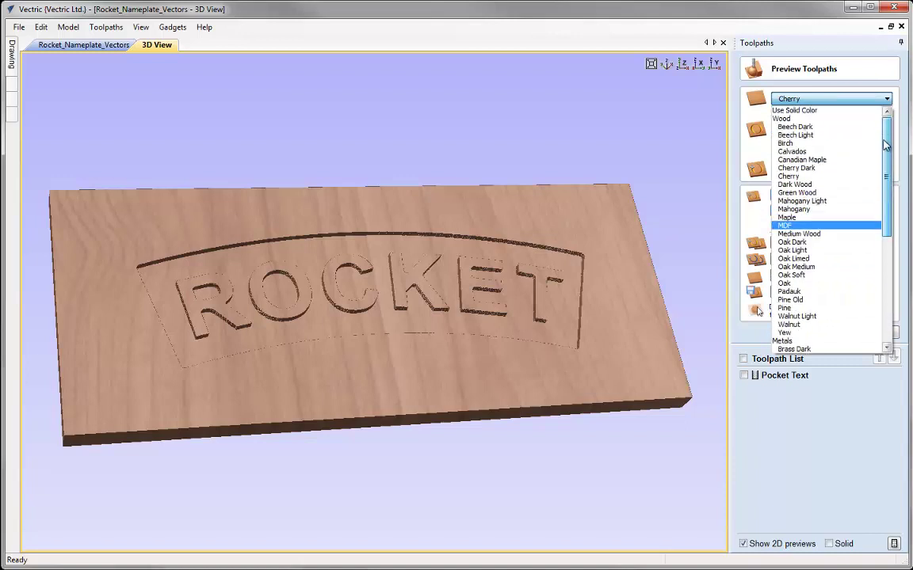
{"action": "left_click", "coordinate": [800, 159]}
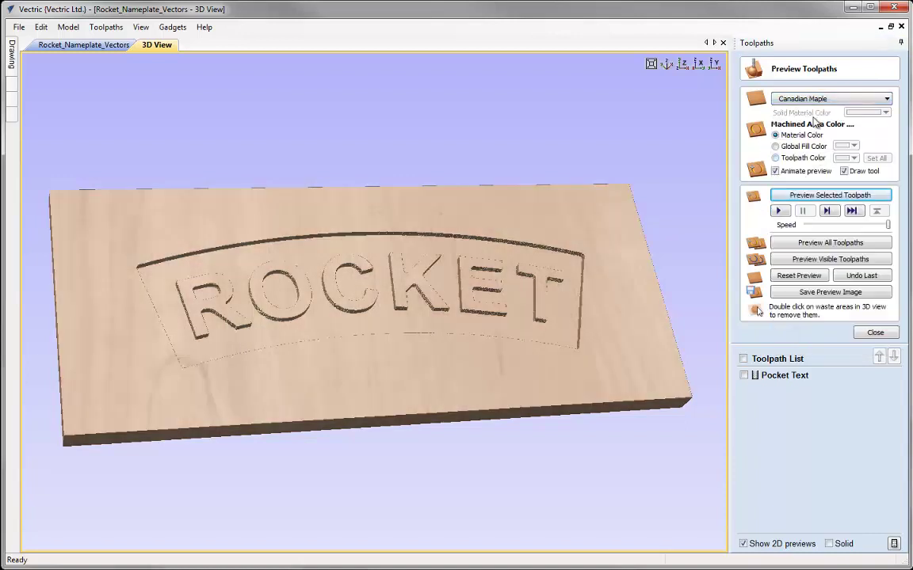
- Change the preview material to Pine
{"action": "left_click", "coordinate": [824, 100]}
{"action": "scroll", "coordinate": [887, 248], "scroll_direction": "down", "scroll_amount": 10}
{"action": "scroll", "coordinate": [885, 230], "scroll_direction": "up", "scroll_amount": 2}
{"action": "left_click", "coordinate": [780, 150]}
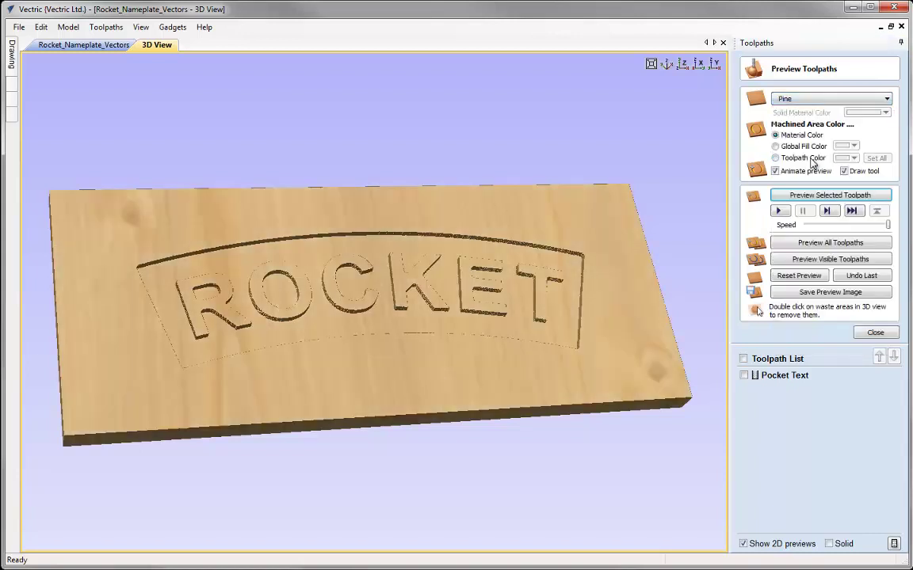
- Set the preview material to Cherry and check the nameplate from a more overhead angle
{"action": "left_click", "coordinate": [816, 99]}
{"action": "left_click_drag", "start_coordinate": [888, 230], "coordinate": [880, 136]}
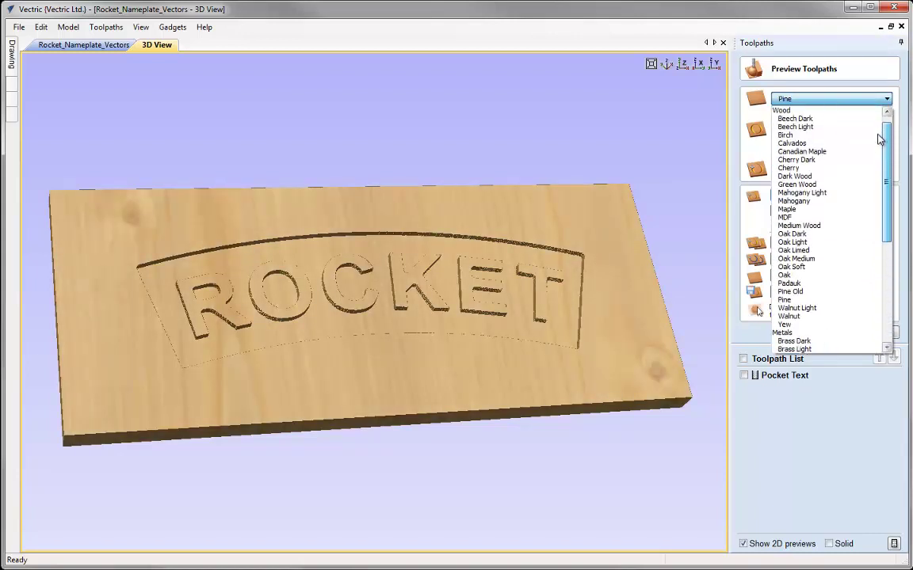
{"action": "left_click", "coordinate": [817, 169]}
{"action": "left_click_drag", "start_coordinate": [448, 354], "coordinate": [403, 401]}
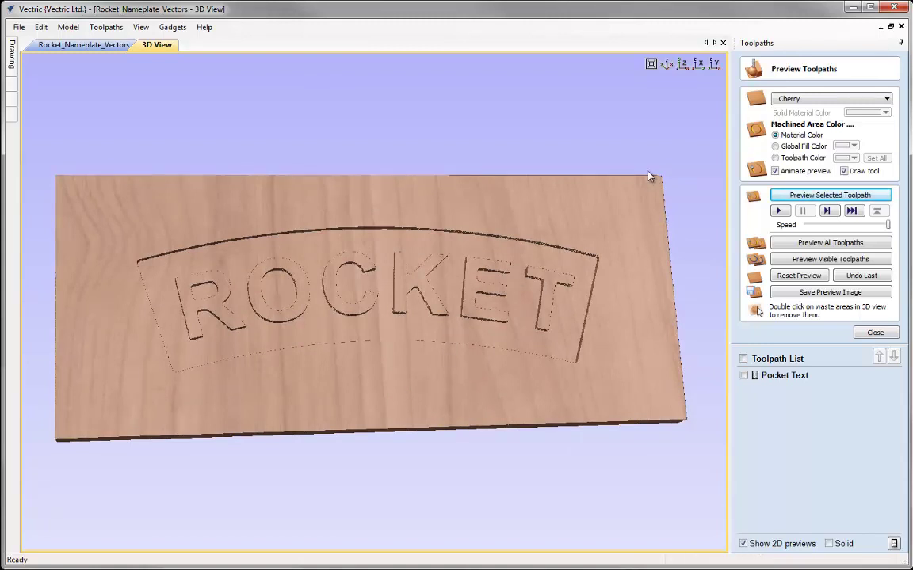
- Show machined areas in their toolpath colour, set Pocket Text to Dark Red, and finish the preview
{"action": "left_click", "coordinate": [756, 376]}
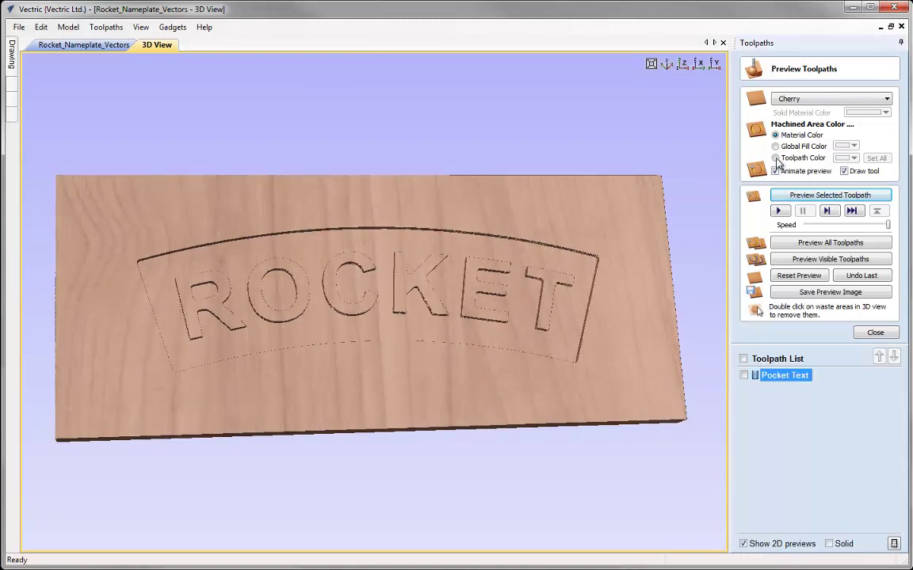
{"action": "left_click", "coordinate": [775, 159]}
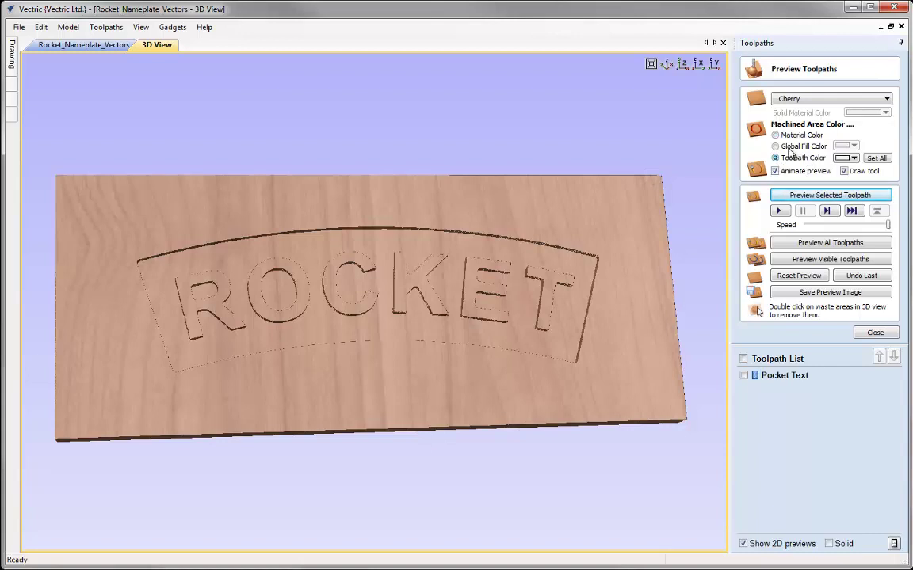
{"action": "left_click", "coordinate": [846, 157]}
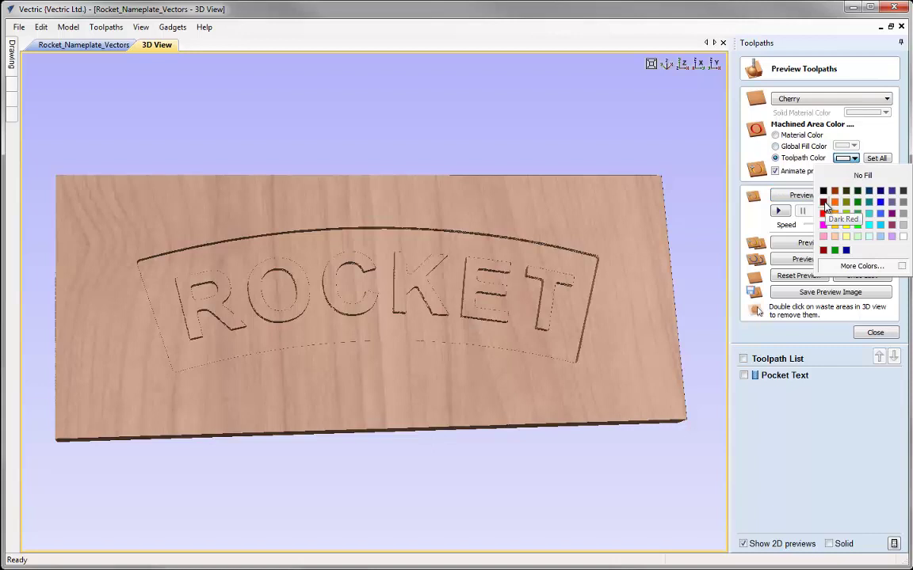
{"action": "left_click", "coordinate": [823, 202]}
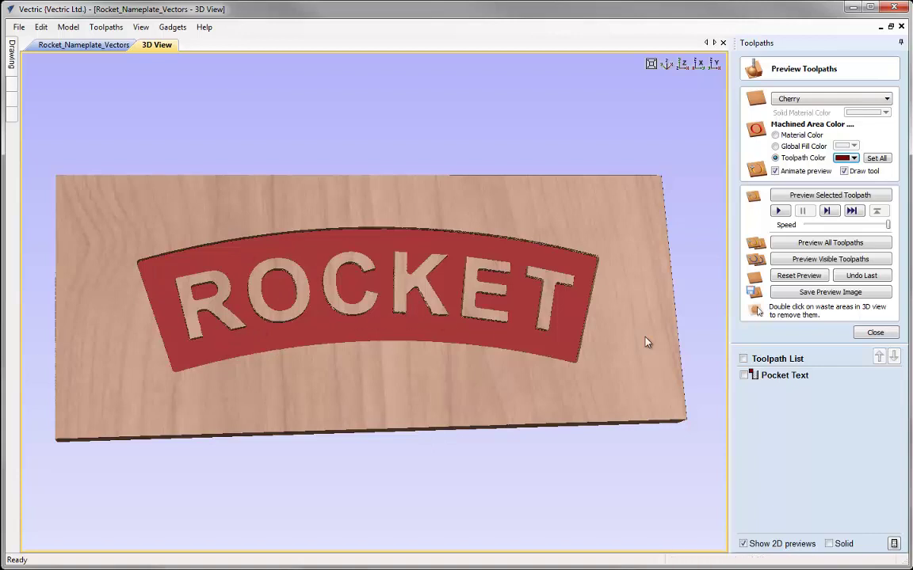
{"action": "left_click", "coordinate": [874, 333]}
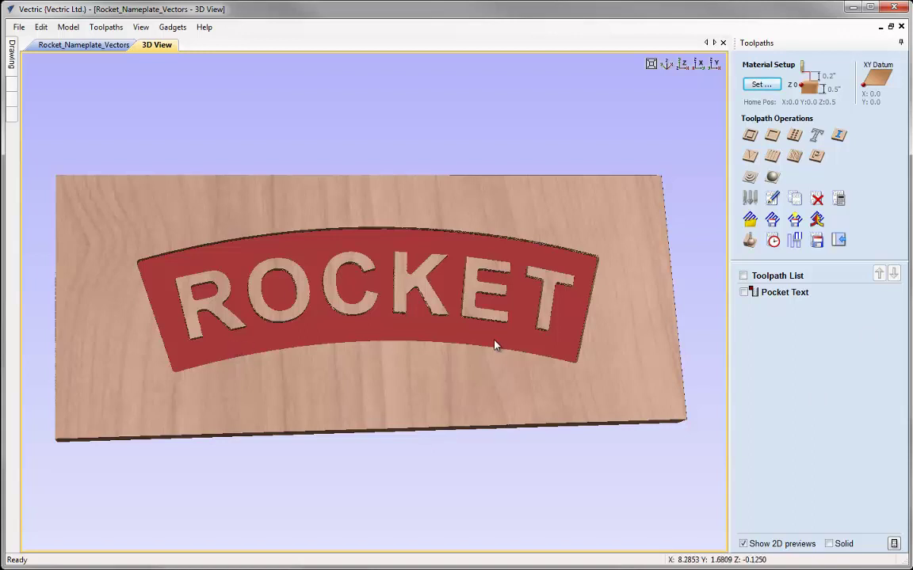
- Start a texture toolpath for the selected lettering and border vectors, using the imperial Ball Nose (0.125 inch) tool
{"action": "left_click", "coordinate": [117, 47]}
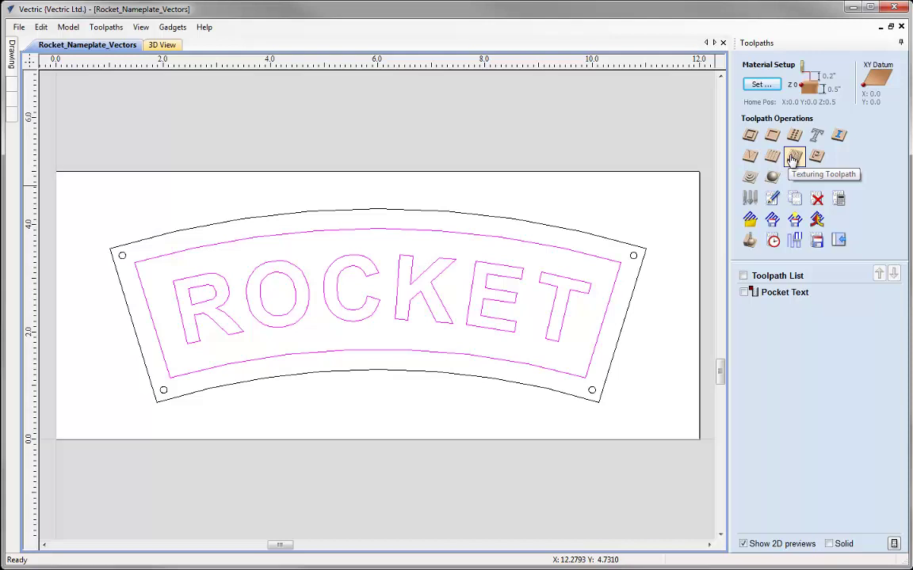
{"action": "left_click", "coordinate": [792, 160]}
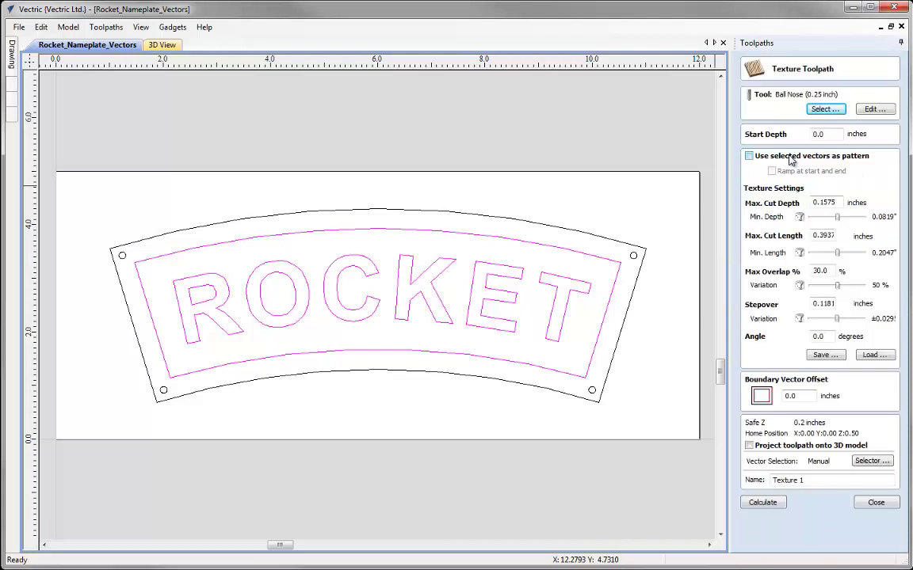
{"action": "left_click", "coordinate": [826, 109]}
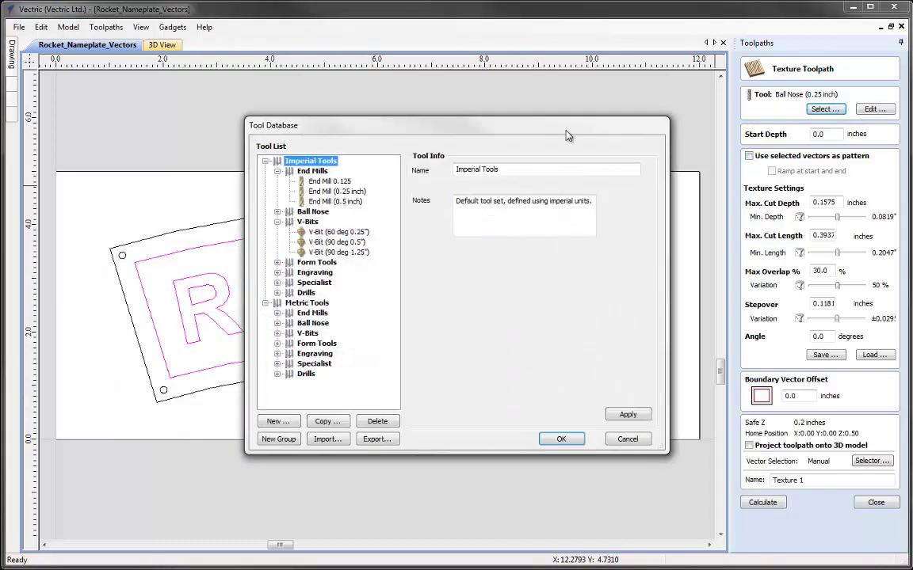
{"action": "left_click", "coordinate": [278, 213]}
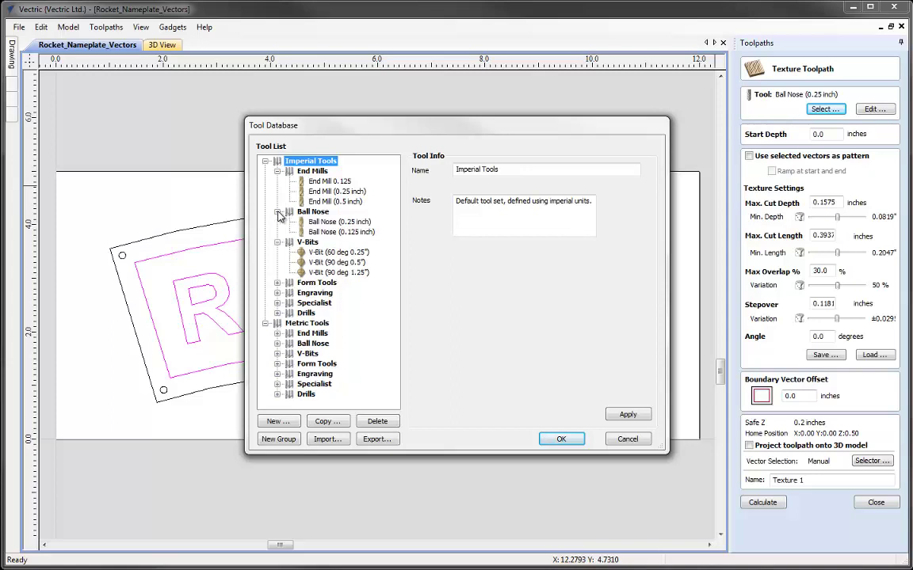
{"action": "left_click", "coordinate": [333, 232]}
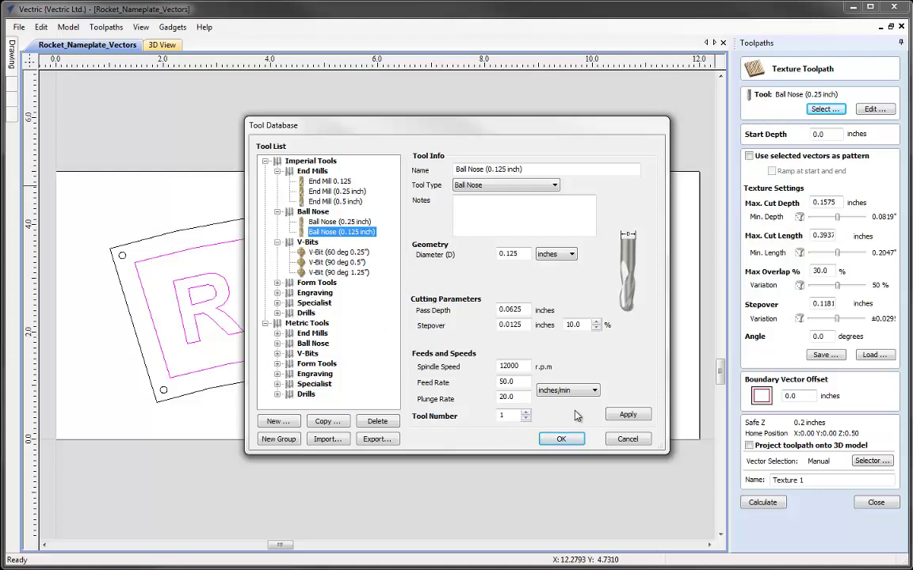
{"action": "left_click", "coordinate": [560, 440]}
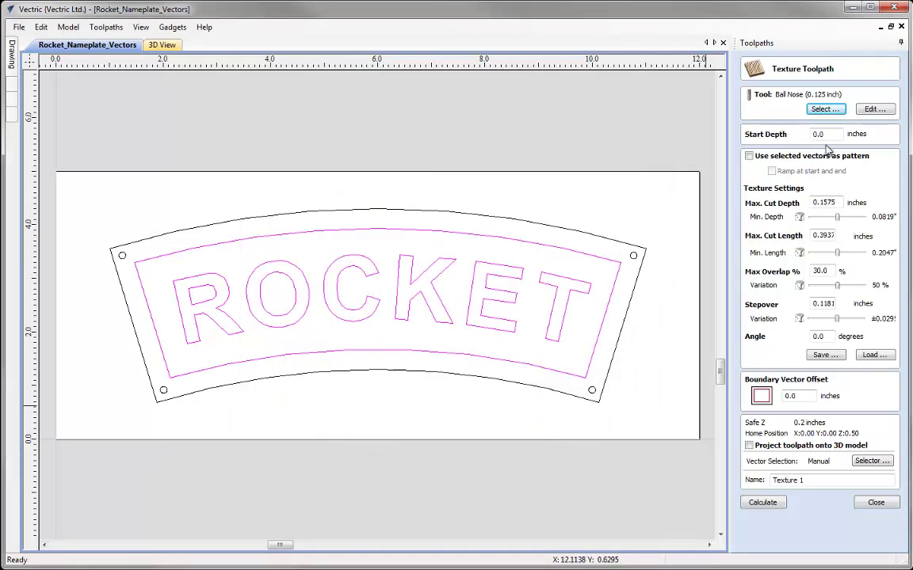
- Set the texture toolpath's start depth to 0.125 inches and its maximum cut depth to 0.03 inches
{"action": "key", "text": "Tab"}
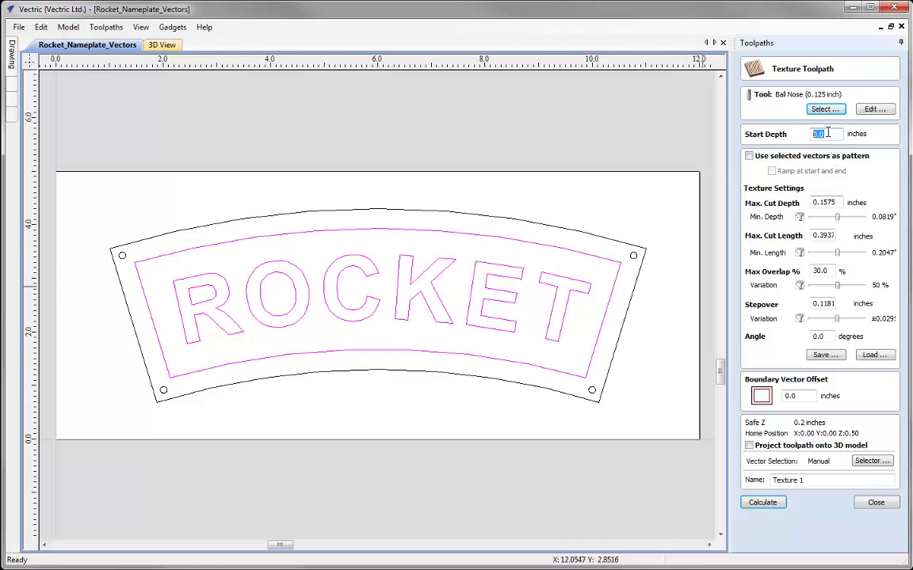
{"action": "type", "text": "0.125"}
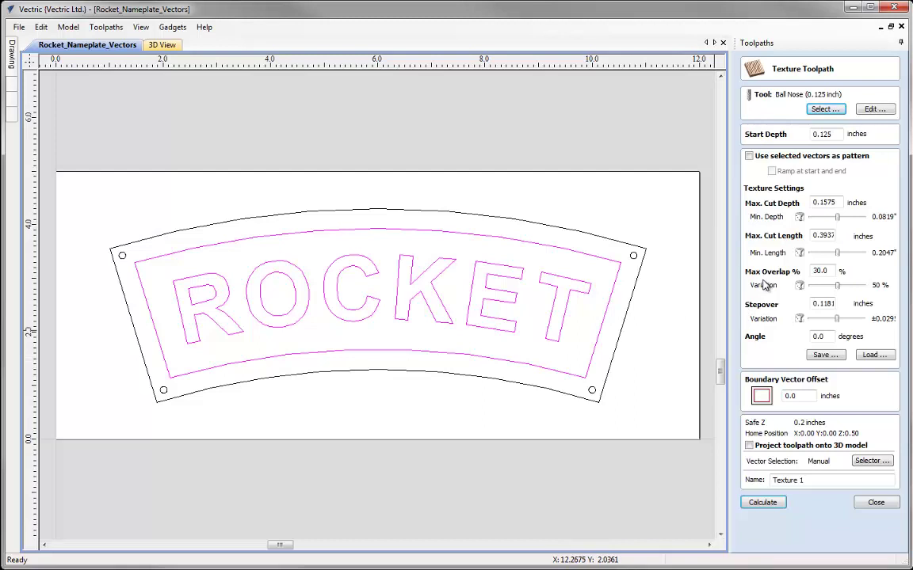
{"action": "left_click_drag", "start_coordinate": [839, 203], "coordinate": [796, 203]}
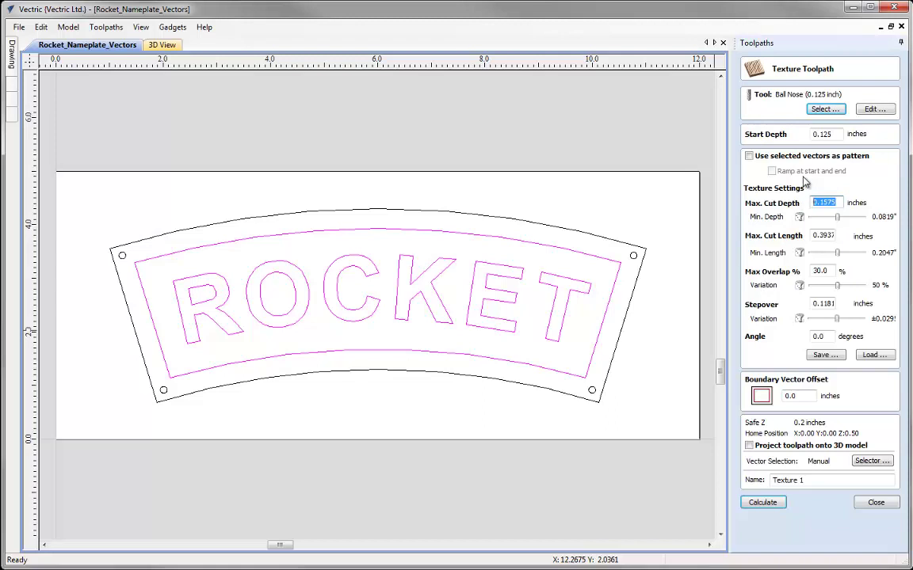
{"action": "type", "text": "0.03"}
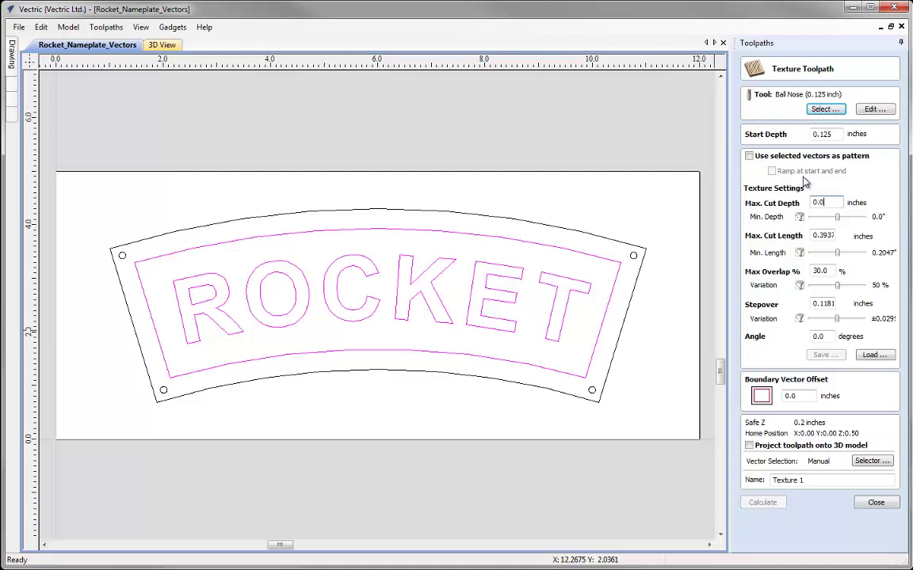
- Set the texture's maximum cut length to 0.5 inches, maximum overlap to 20% and stepover to 0.05 inches
{"action": "double_click", "coordinate": [823, 235]}
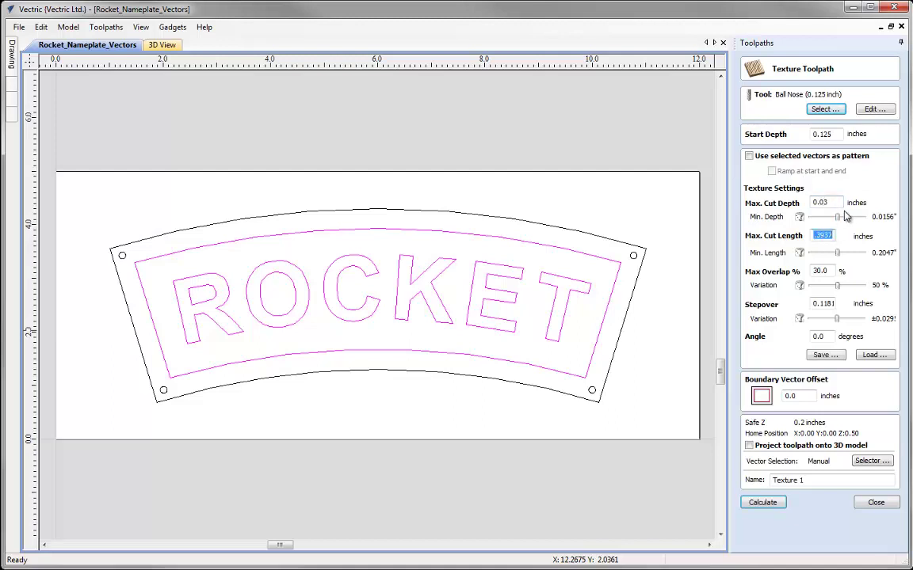
{"action": "type", "text": "0.5"}
{"action": "key", "text": "Tab"}
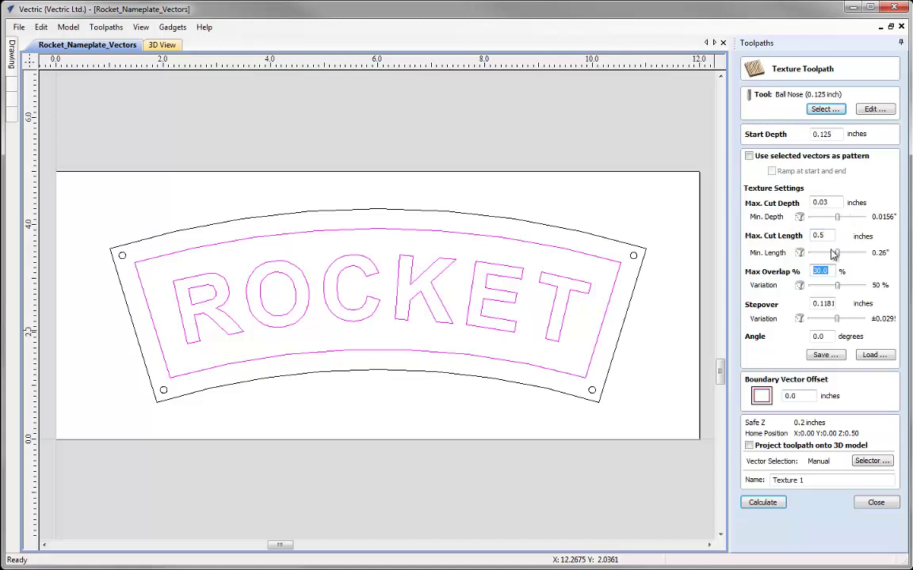
{"action": "type", "text": "20"}
{"action": "key", "text": "Tab"}
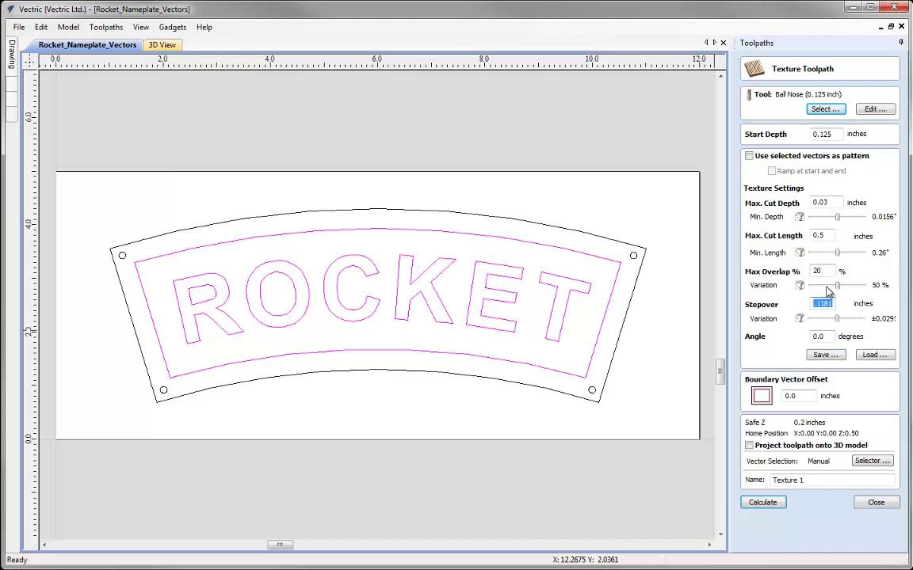
{"action": "type", "text": "0.05"}
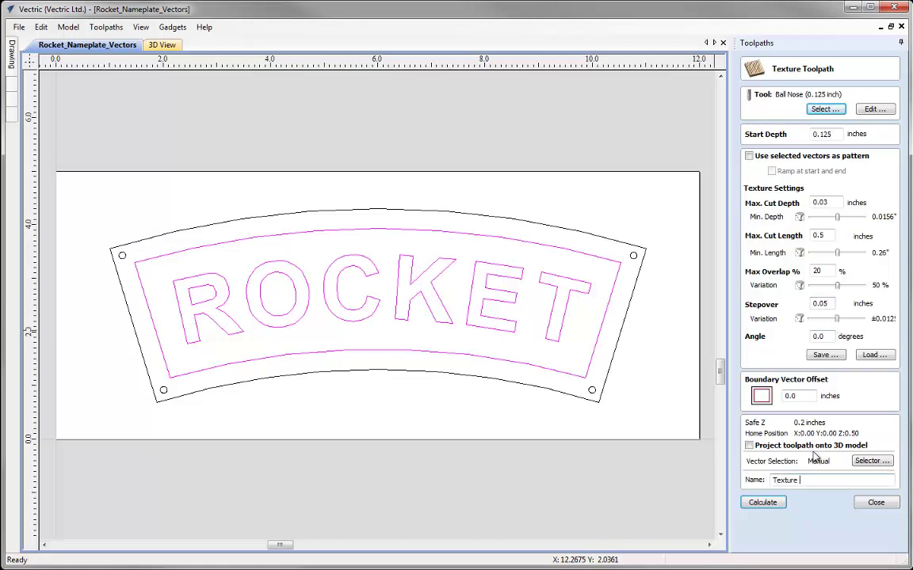
- Name the texture toolpath Texture pocket and calculate it
{"action": "type", "text": "pocket"}
{"action": "left_click", "coordinate": [763, 503]}
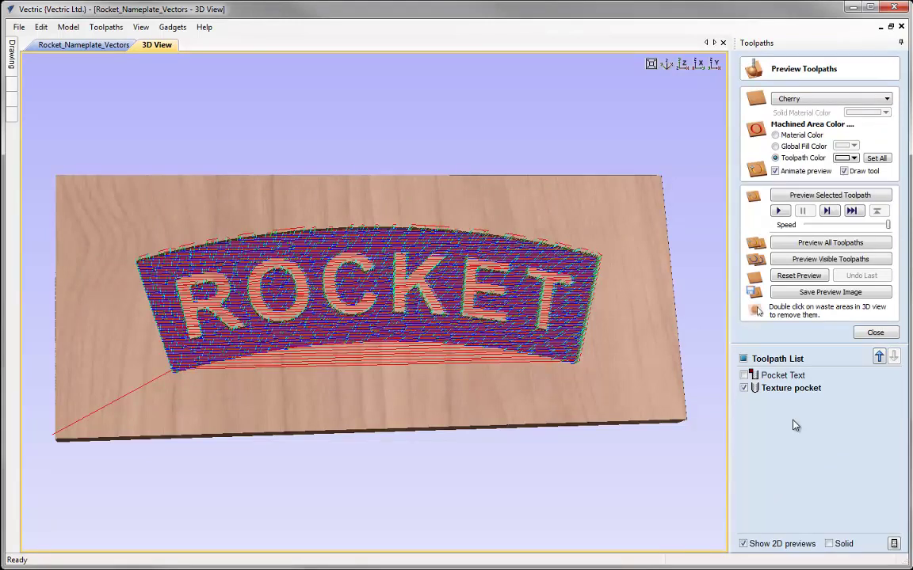
- Simulate the Texture pocket cut and examine the textured surface around the letter edges up close
{"action": "mouse_move", "coordinate": [763, 383]}
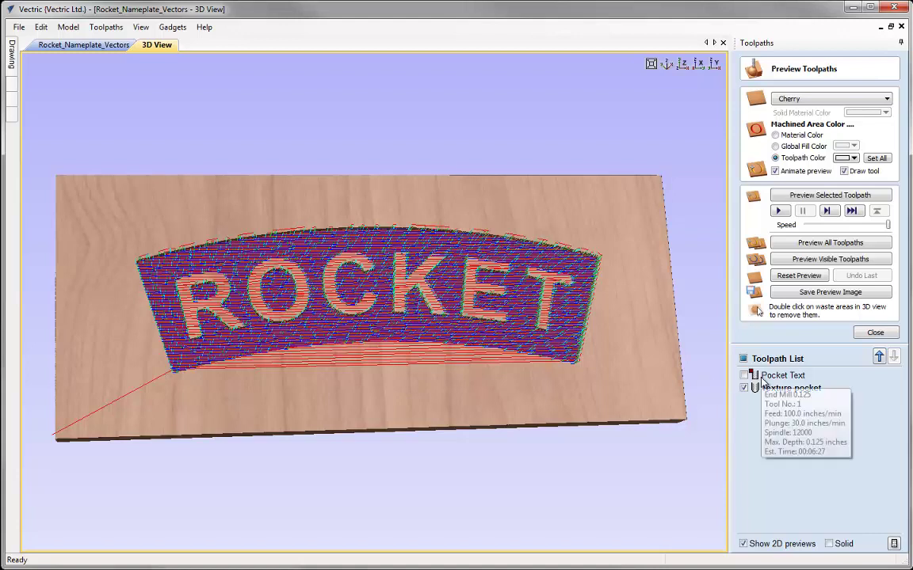
{"action": "left_click", "coordinate": [812, 196]}
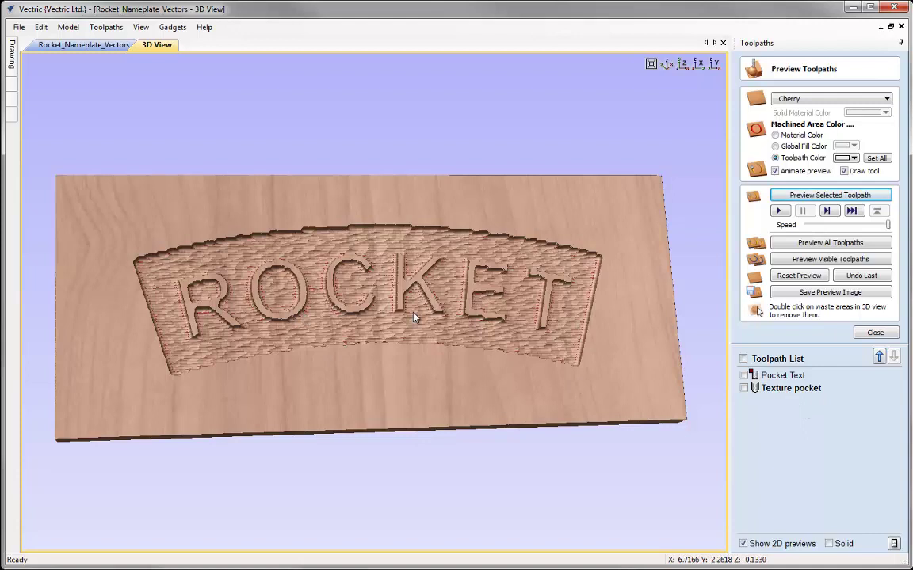
{"action": "scroll", "coordinate": [413, 317], "scroll_direction": "up", "scroll_amount": 3}
{"action": "scroll", "coordinate": [388, 320], "scroll_direction": "up", "scroll_amount": 3}
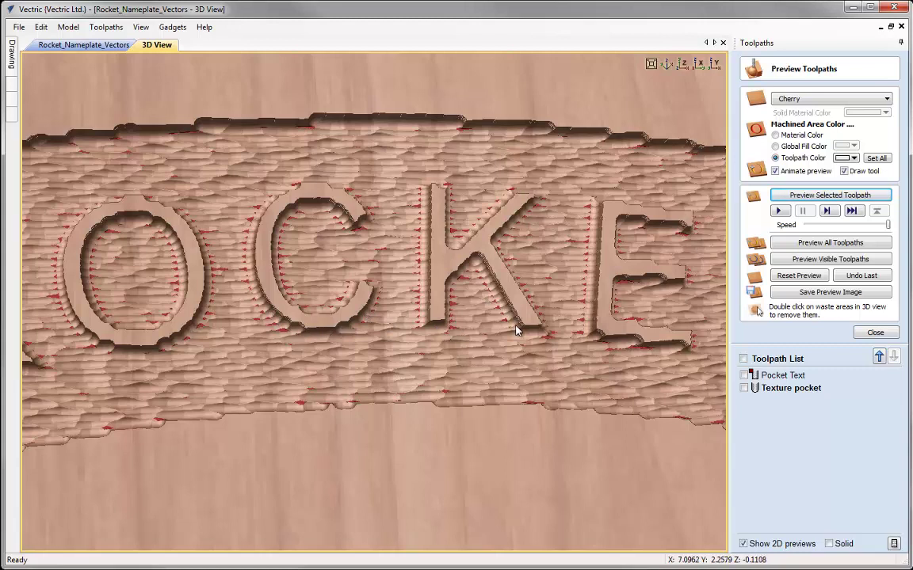
{"action": "scroll", "coordinate": [514, 331], "scroll_direction": "down", "scroll_amount": 5}
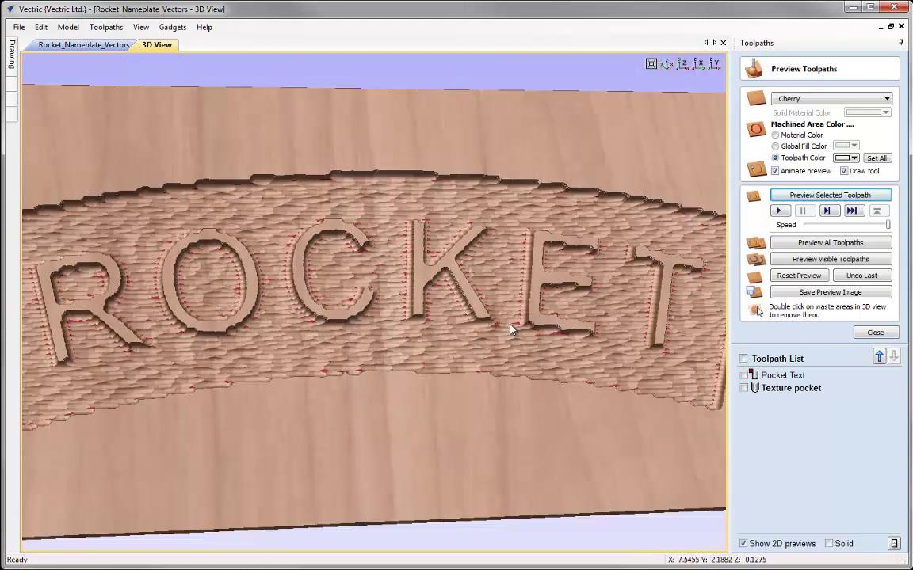
{"action": "scroll", "coordinate": [511, 329], "scroll_direction": "up", "scroll_amount": 5}
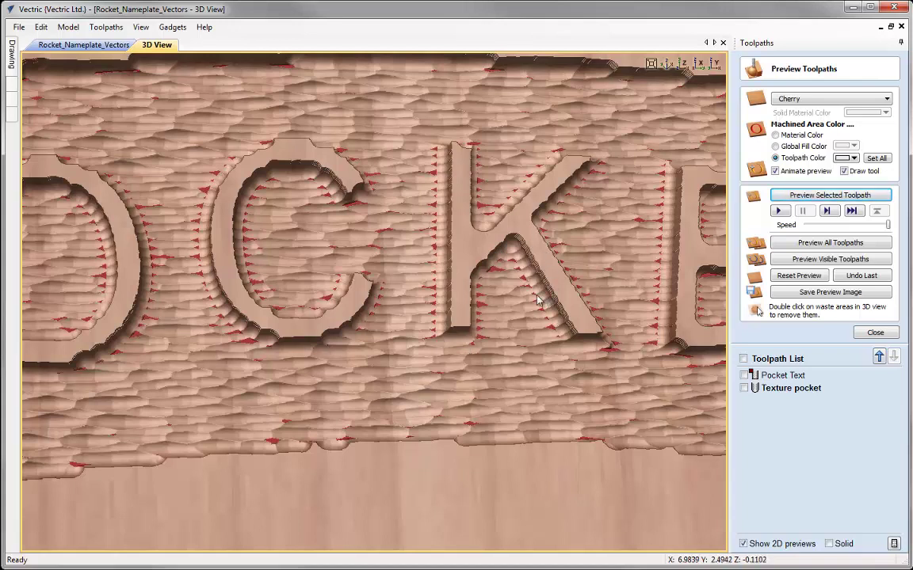
{"action": "scroll", "coordinate": [432, 304], "scroll_direction": "down", "scroll_amount": 5}
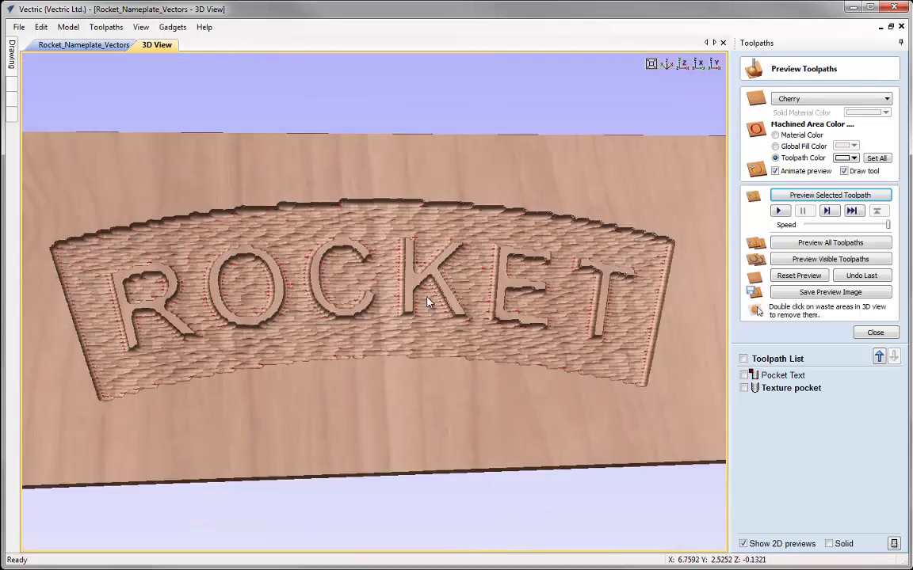
- Reopen the Texture pocket toolpath, set its boundary vector offset to 0.07 inches and recalculate it
{"action": "double_click", "coordinate": [785, 394]}
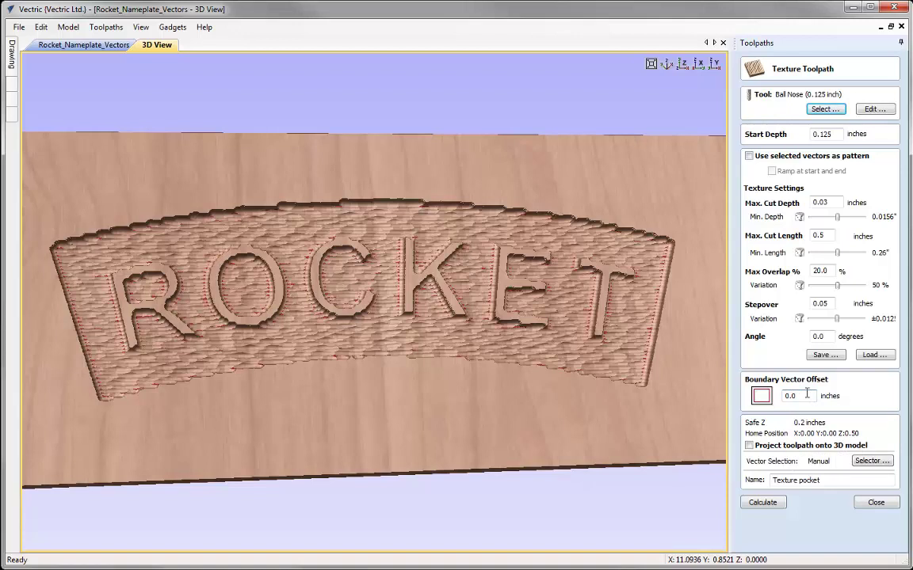
{"action": "left_click", "coordinate": [804, 395]}
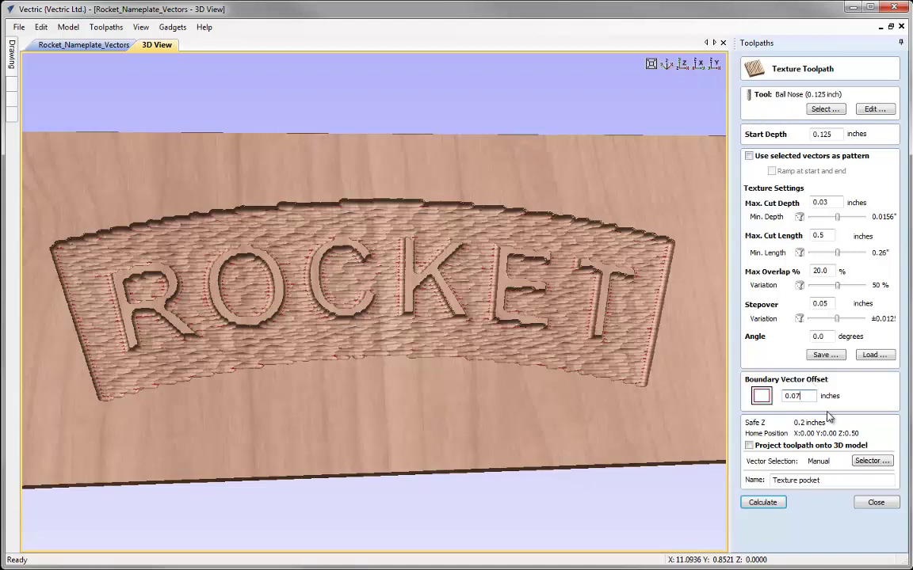
{"action": "left_click", "coordinate": [764, 505]}
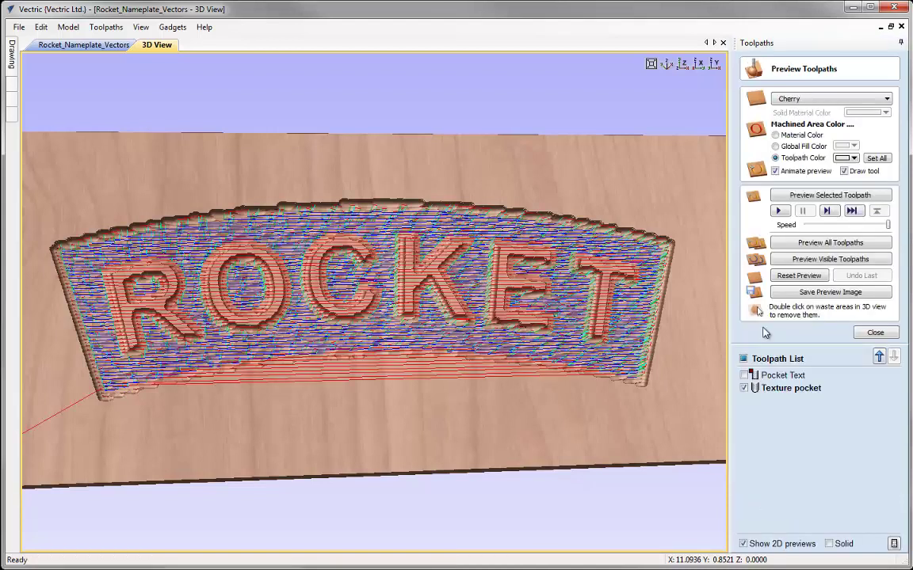
- Reset the material preview and simulate the Pocket Text cut again
{"action": "left_click", "coordinate": [794, 276]}
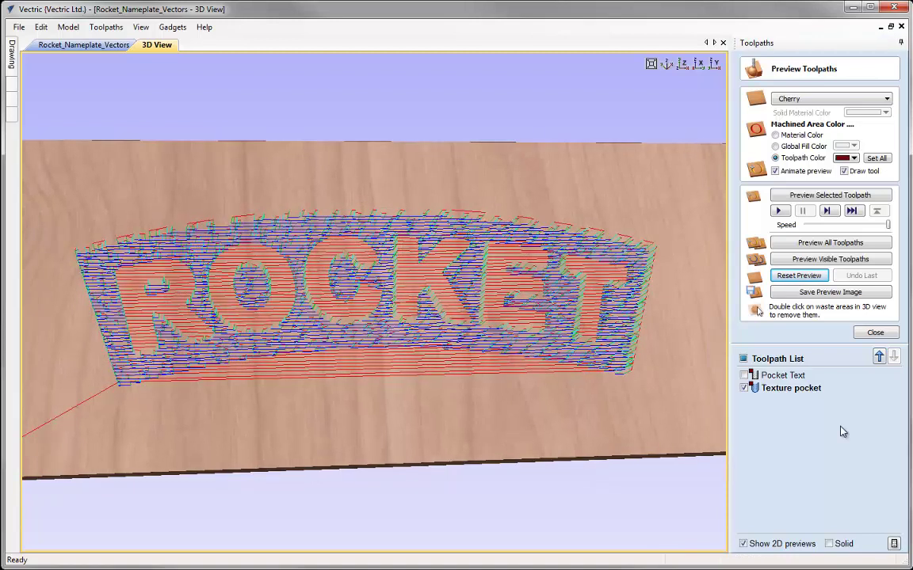
{"action": "left_click", "coordinate": [782, 377]}
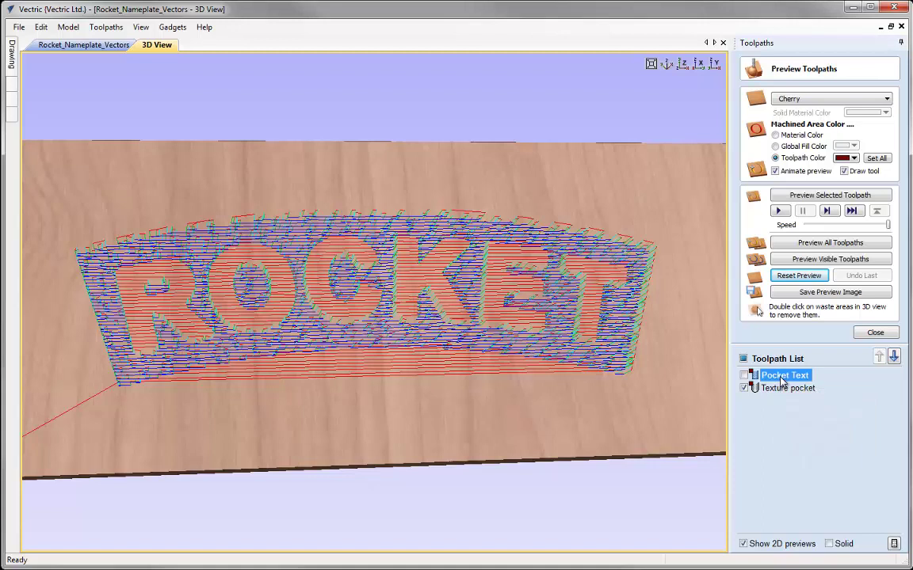
{"action": "left_click", "coordinate": [797, 198]}
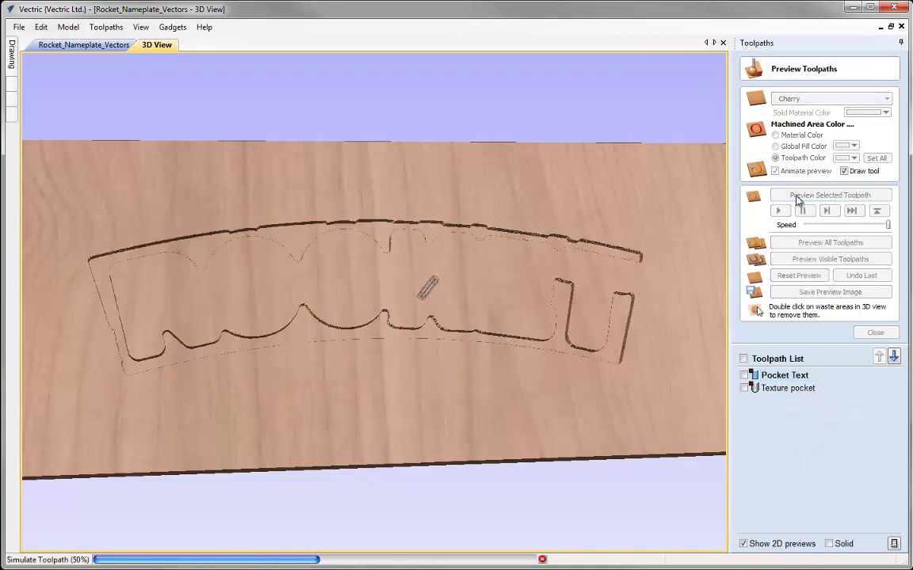
- Set the Texture pocket toolpath colour to dark red, simulate its cut and examine the textured floor around the letters
{"action": "left_click", "coordinate": [792, 389]}
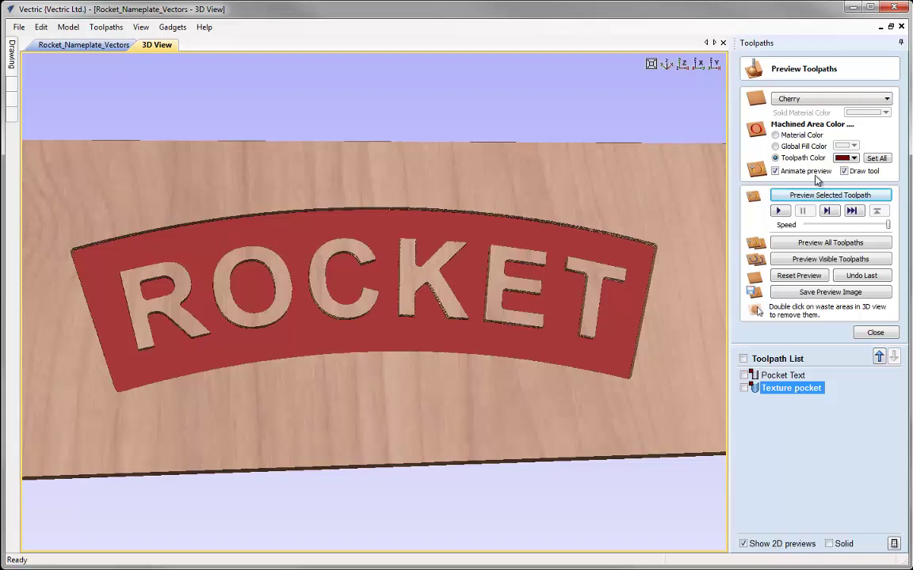
{"action": "left_click", "coordinate": [852, 158]}
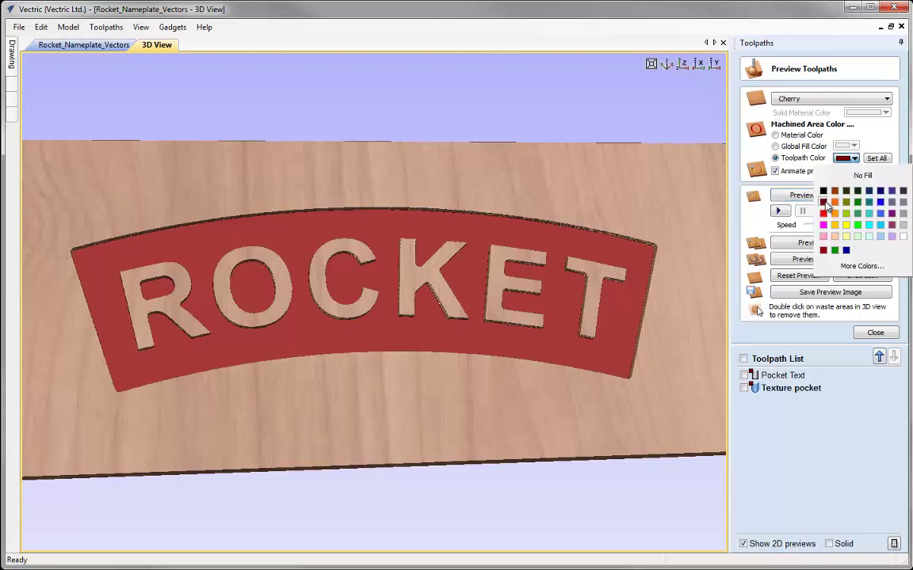
{"action": "left_click", "coordinate": [823, 202]}
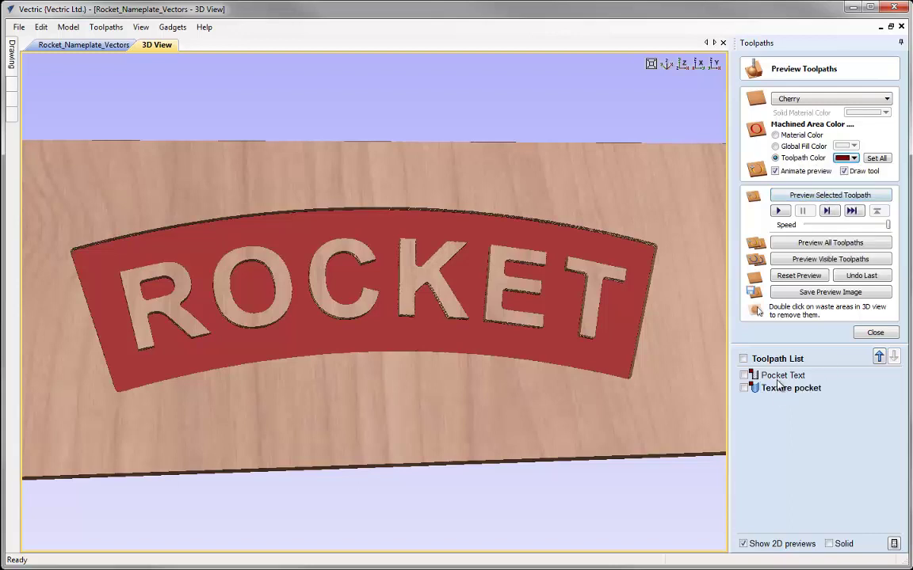
{"action": "left_click", "coordinate": [809, 202]}
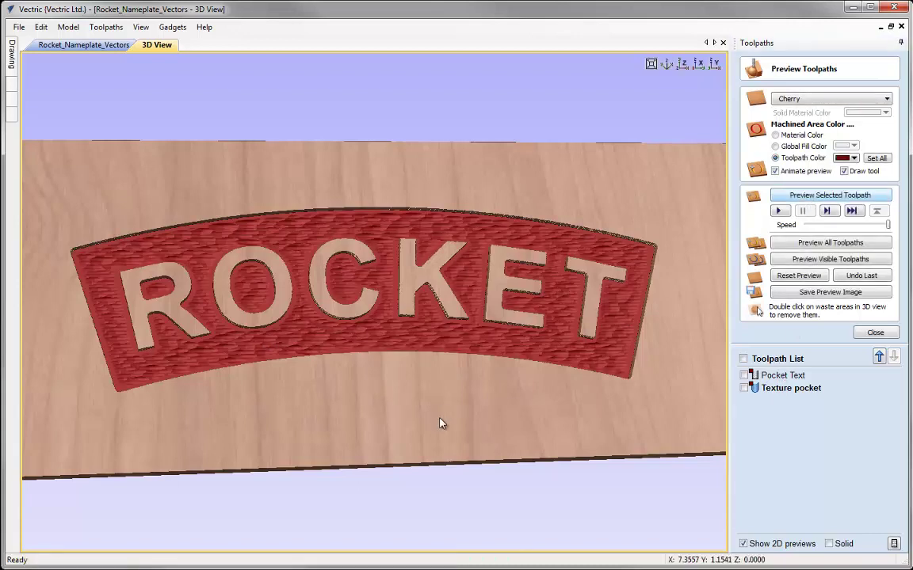
{"action": "scroll", "coordinate": [413, 327], "scroll_direction": "up", "scroll_amount": 5}
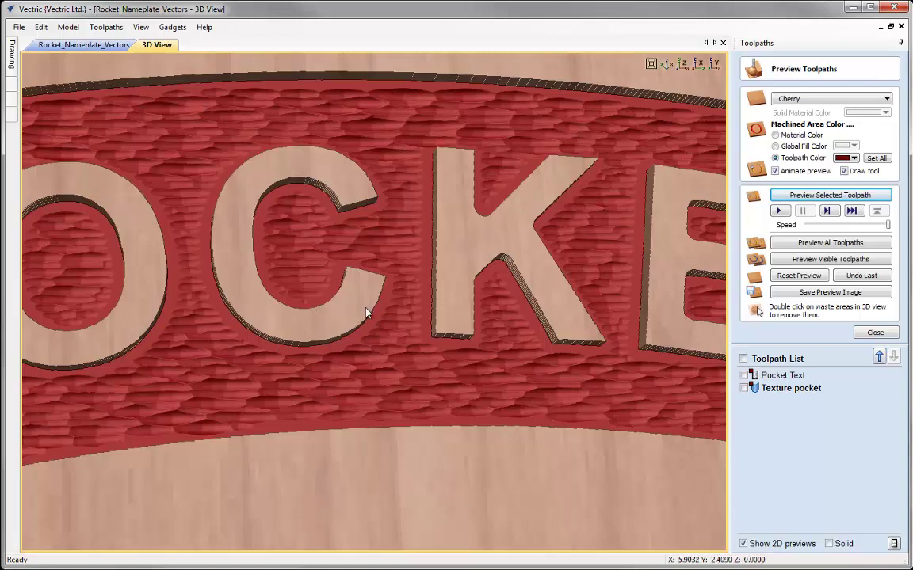
{"action": "scroll", "coordinate": [438, 376], "scroll_direction": "down", "scroll_amount": 5}
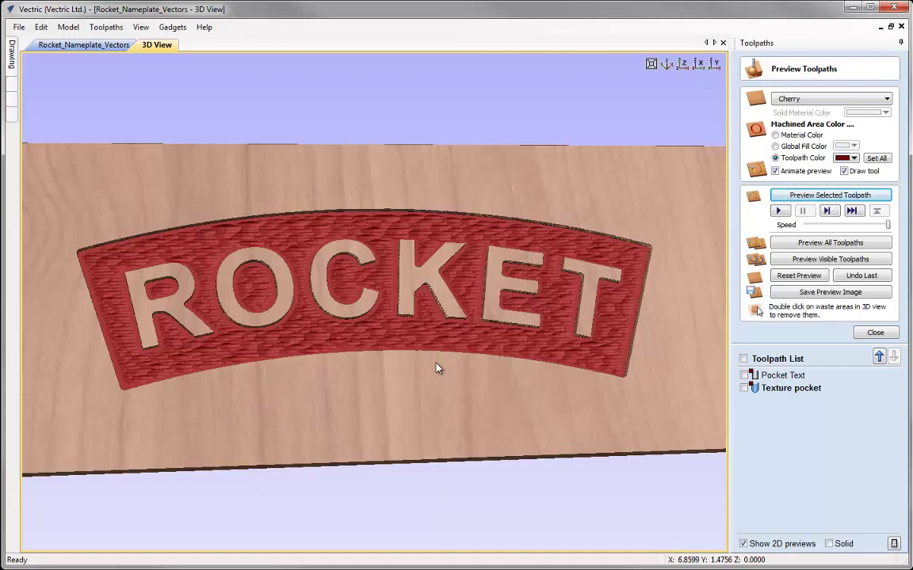
- Tile the 2D and 3D views horizontally and select only the four corner hole circles in the drawing
{"action": "left_click", "coordinate": [141, 27]}
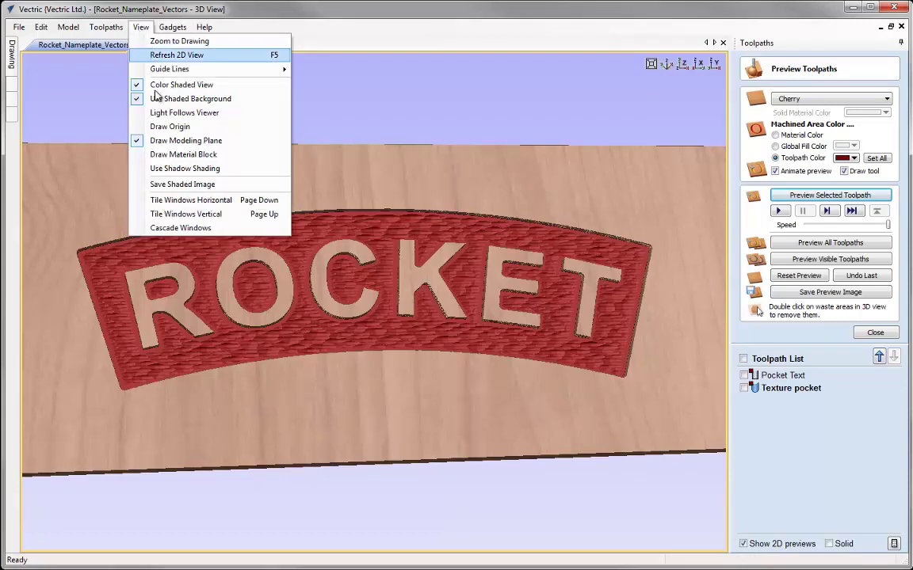
{"action": "left_click", "coordinate": [173, 205]}
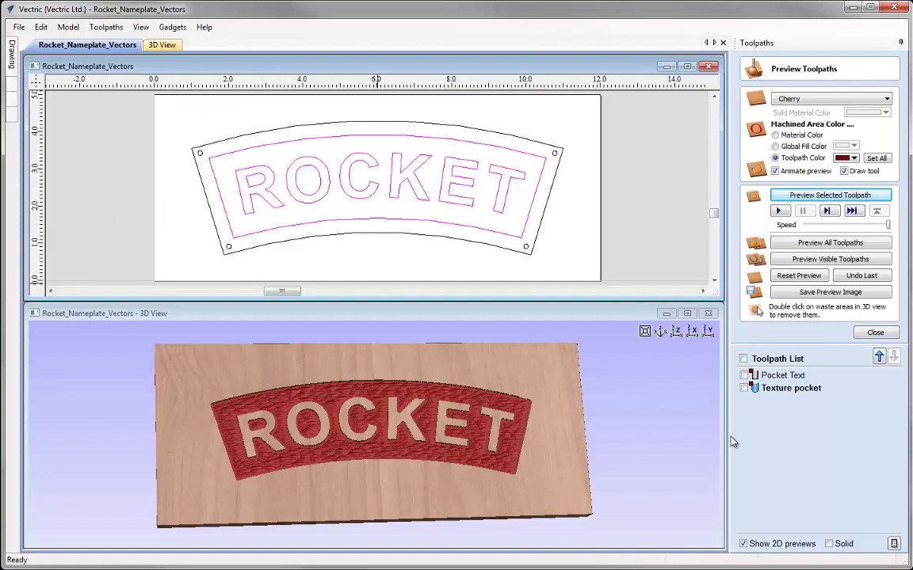
{"action": "left_click", "coordinate": [563, 235]}
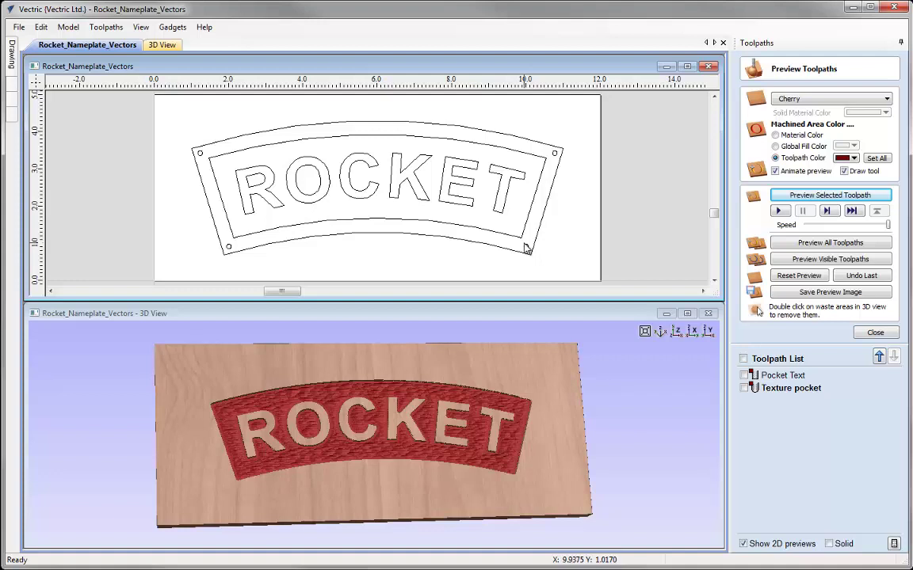
{"action": "left_click", "coordinate": [525, 247]}
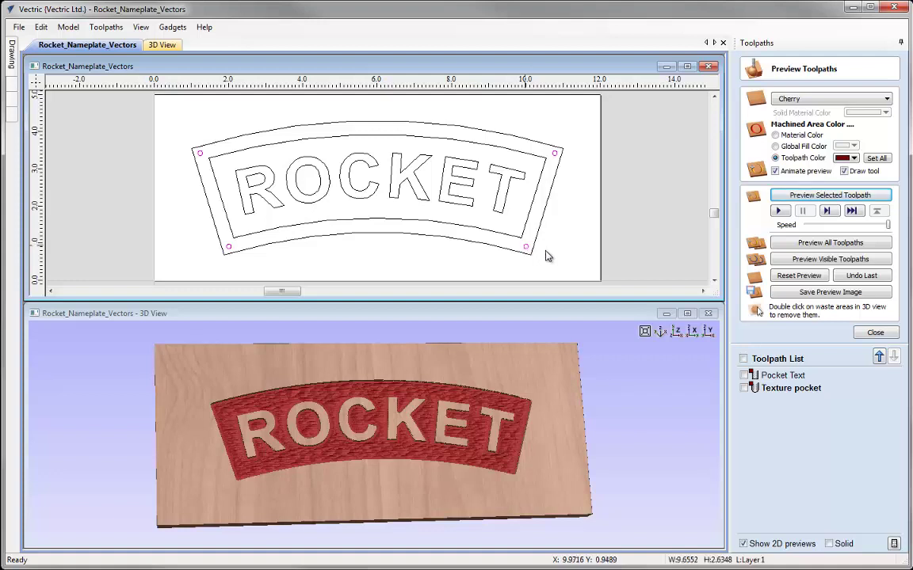
- Start a drilling toolpath for the selected holes with a 0.5 inch cut depth and the End Mill 0.125 tool
{"action": "left_click", "coordinate": [875, 333]}
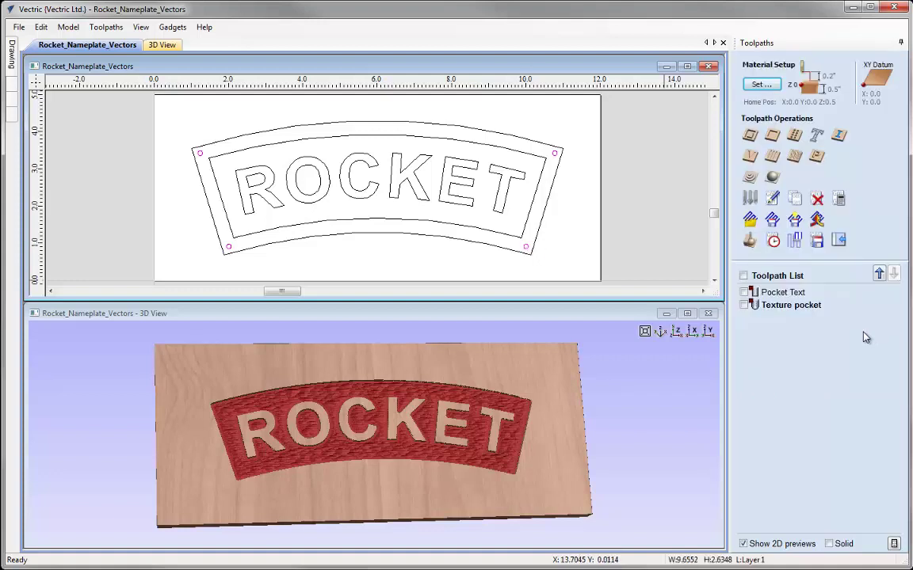
{"action": "left_click", "coordinate": [793, 137]}
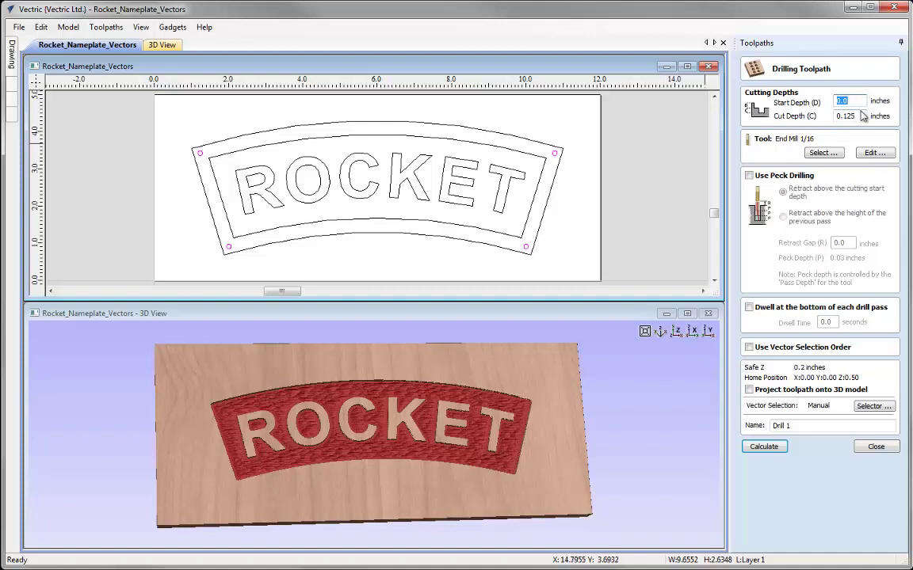
{"action": "key", "text": "Tab"}
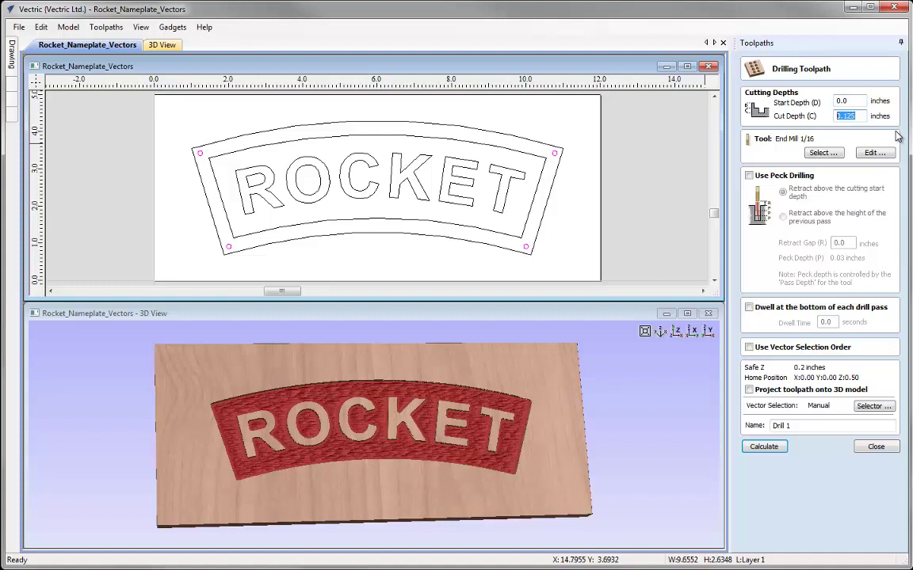
{"action": "type", "text": "0.5"}
{"action": "left_click", "coordinate": [821, 153]}
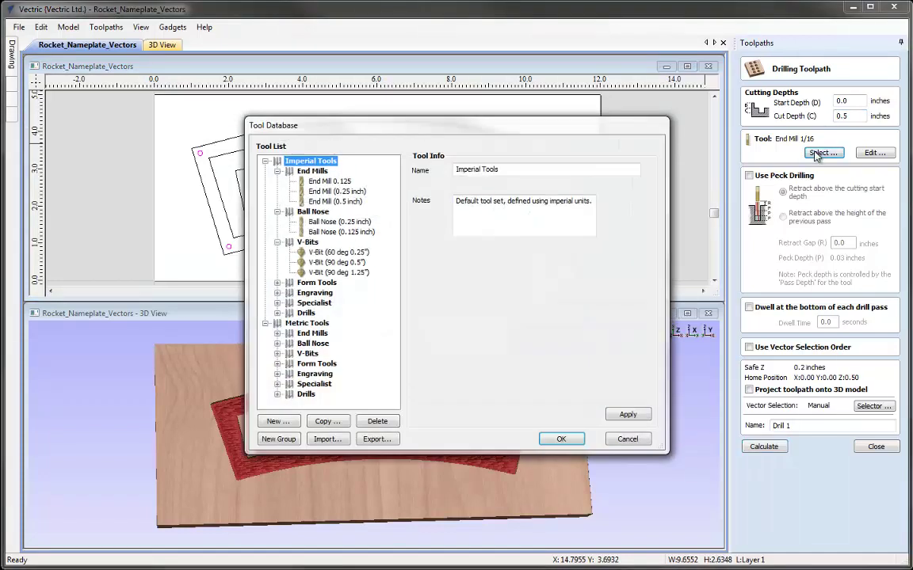
{"action": "left_click", "coordinate": [318, 182]}
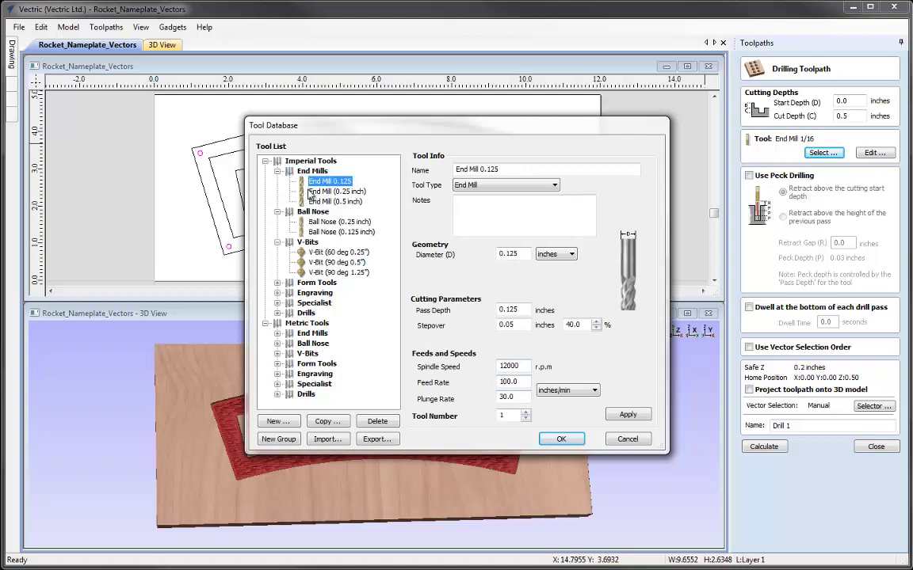
{"action": "left_click", "coordinate": [558, 440]}
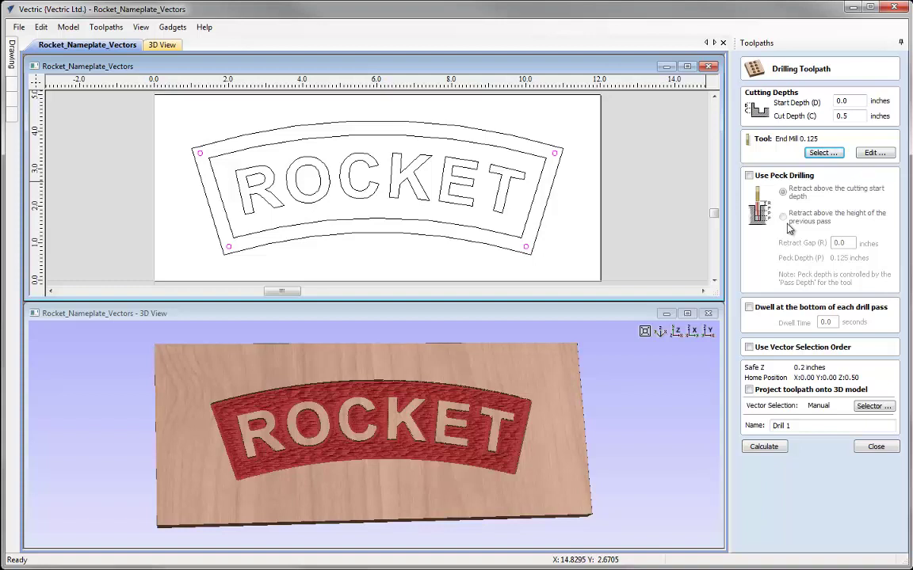
- Name the drilling toolpath Drill holes, calculate it and simulate the drilling in the material preview
{"action": "left_click", "coordinate": [816, 426]}
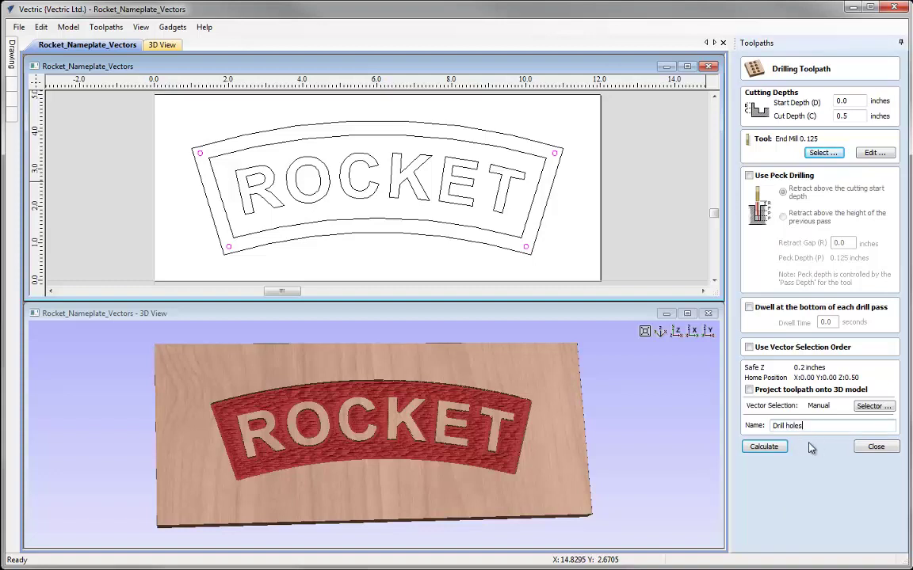
{"action": "left_click", "coordinate": [764, 449]}
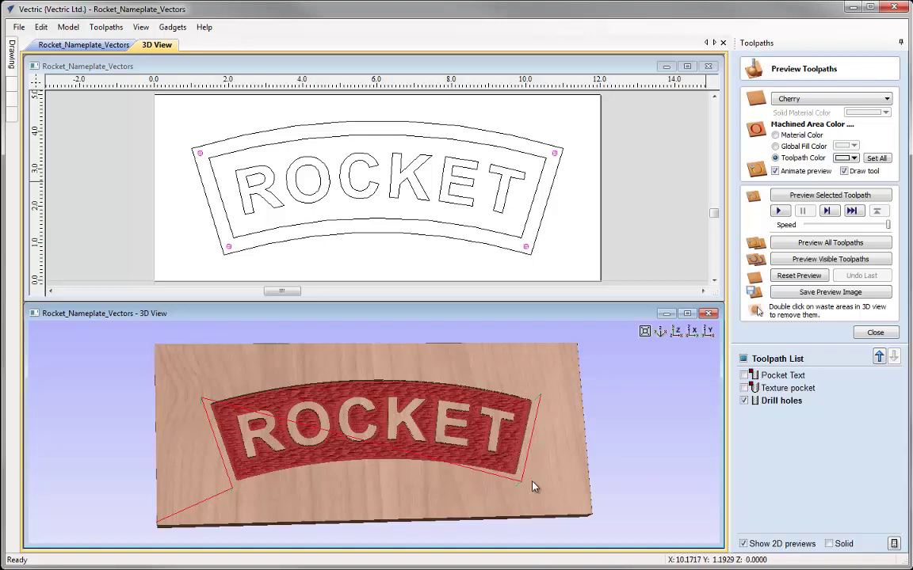
{"action": "left_click", "coordinate": [828, 196]}
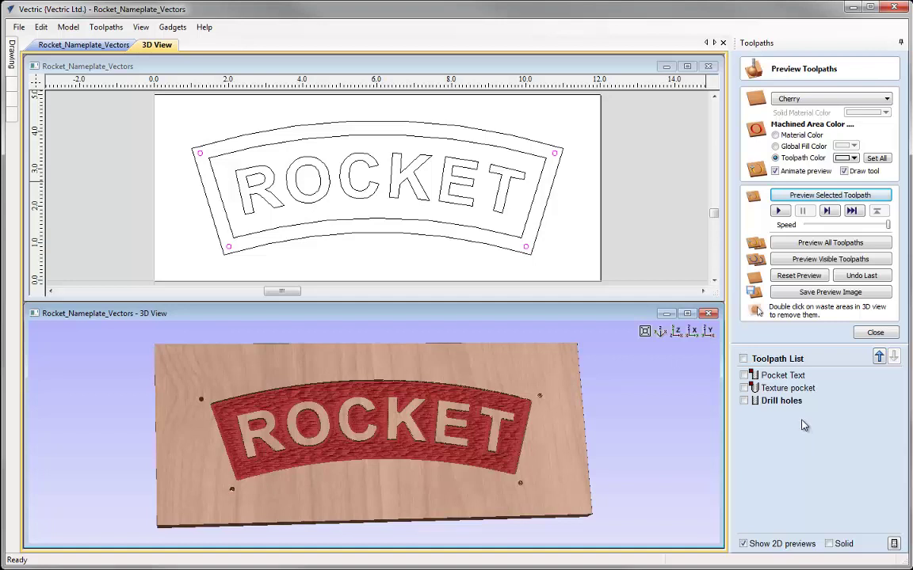
{"action": "left_click", "coordinate": [875, 332]}
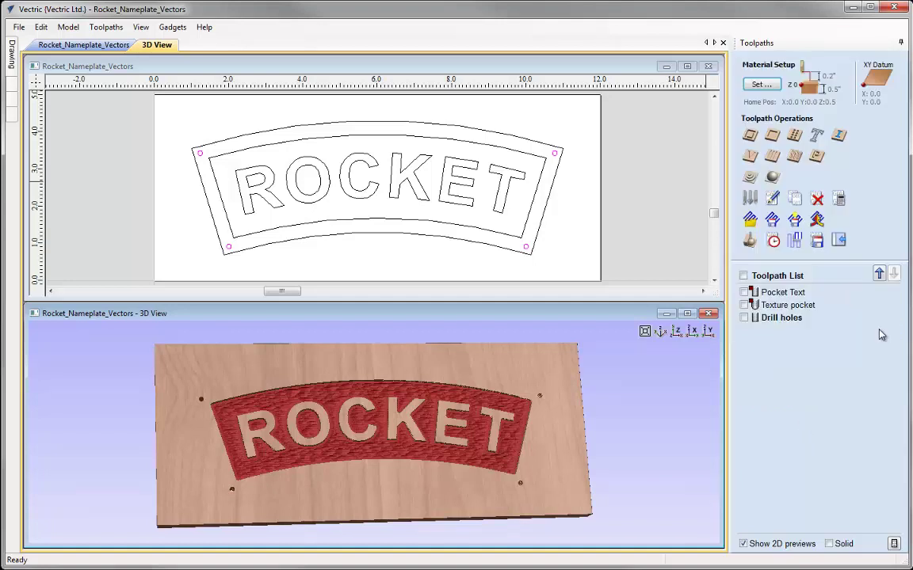
- Start a 2D profile toolpath on the outer nameplate border with a 0.5 inch cut depth and the End Mill 0.125 tool
{"action": "left_click", "coordinate": [544, 227]}
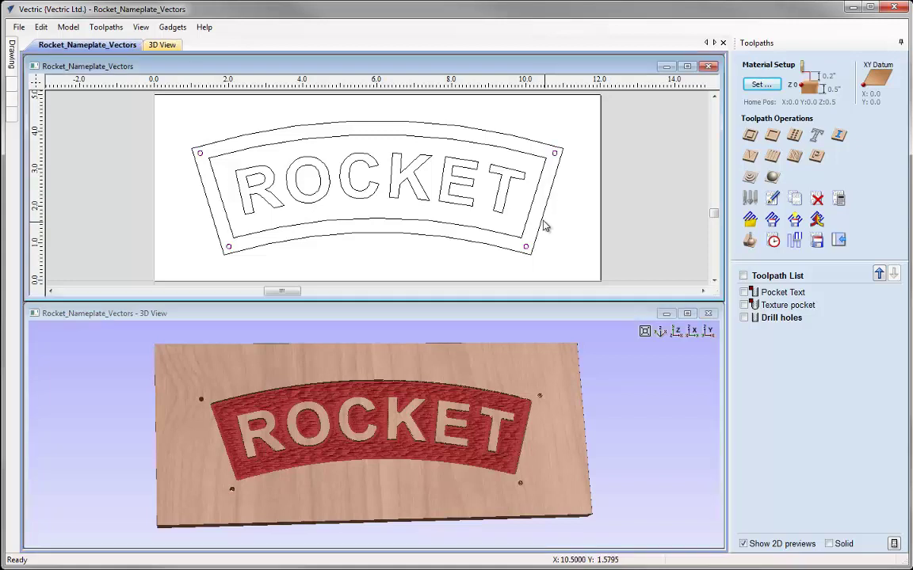
{"action": "left_click", "coordinate": [544, 227]}
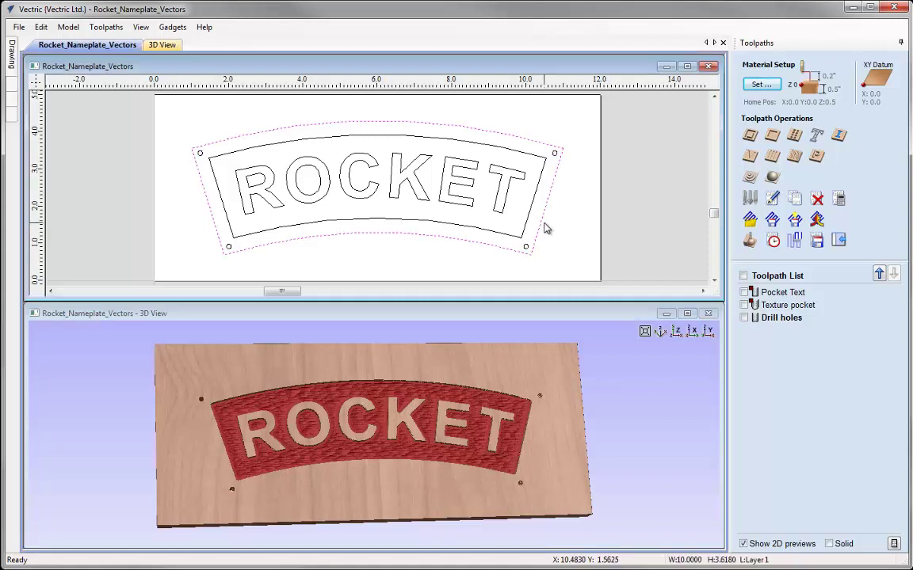
{"action": "left_click", "coordinate": [751, 137]}
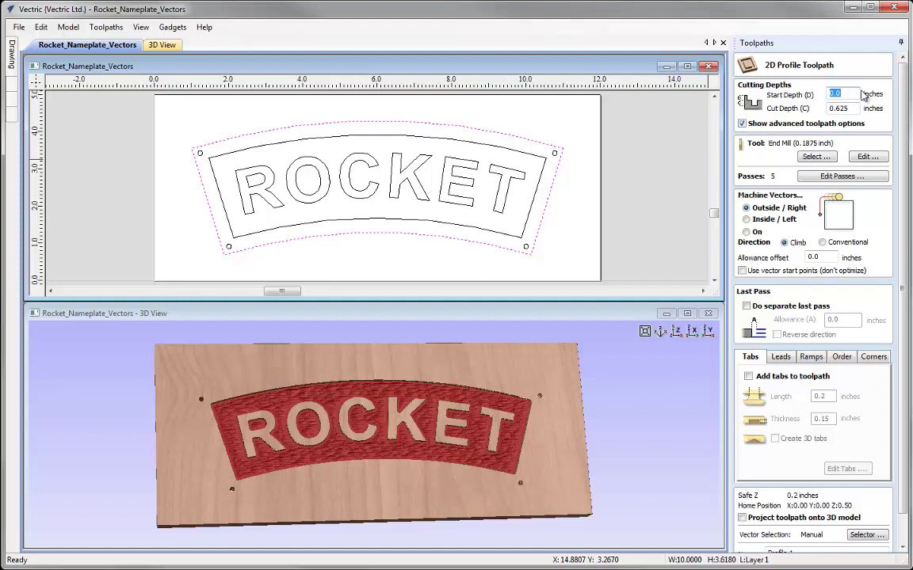
{"action": "key", "text": "Tab"}
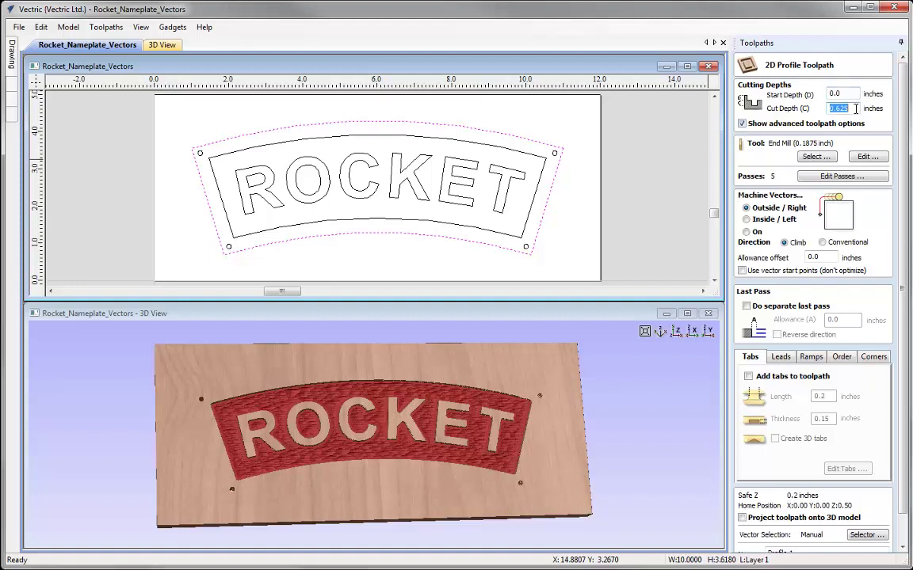
{"action": "type", "text": "0.5"}
{"action": "left_click", "coordinate": [817, 157]}
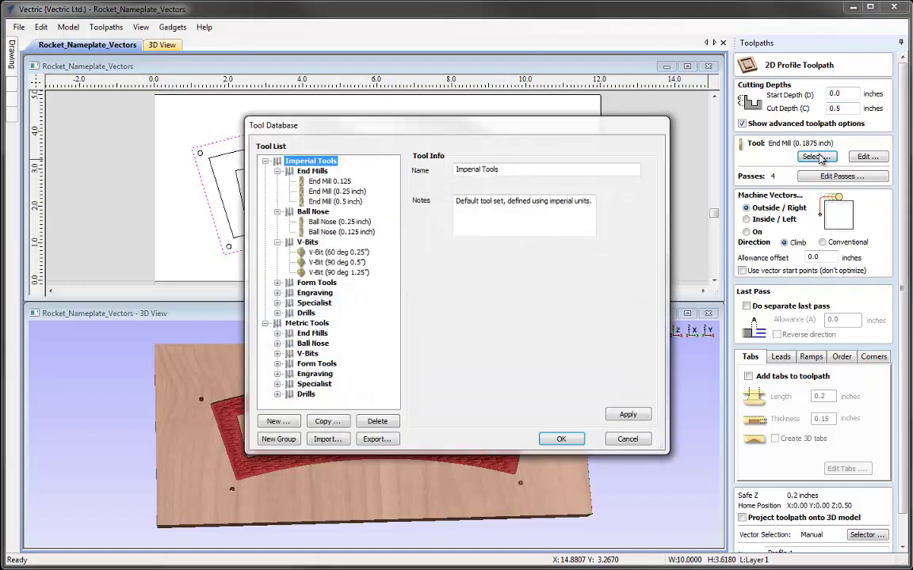
{"action": "left_click", "coordinate": [325, 181]}
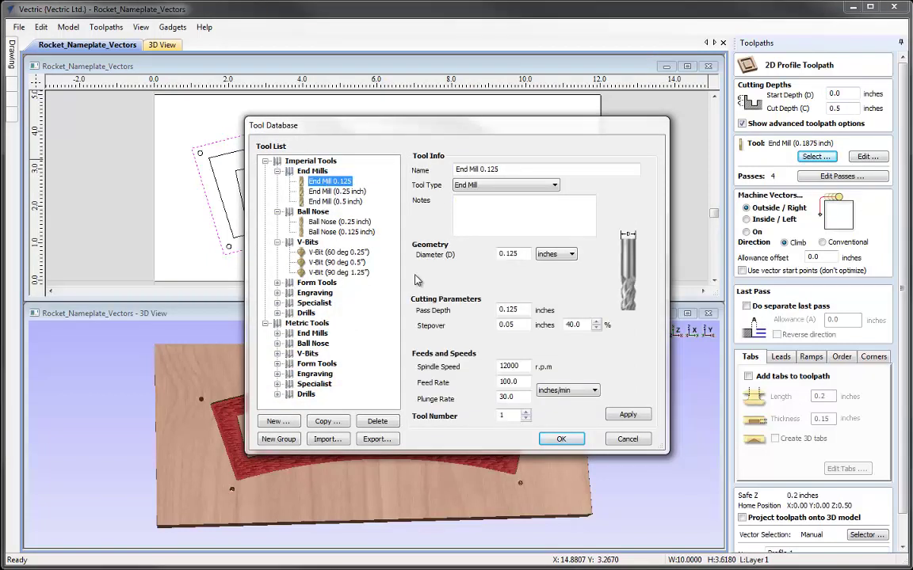
{"action": "left_click", "coordinate": [561, 439]}
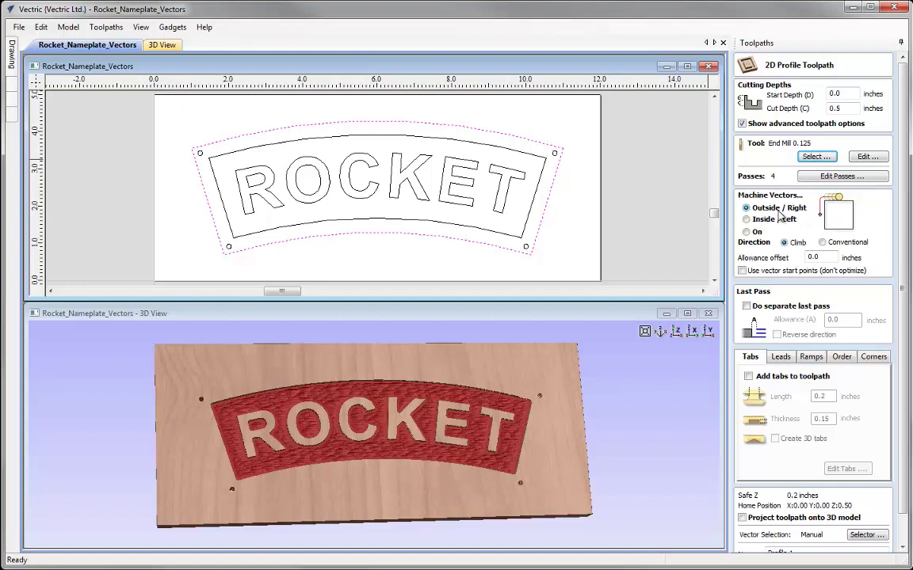
- Enable tabs on the profile toolpath and enter their length and thickness
{"action": "left_click", "coordinate": [748, 377]}
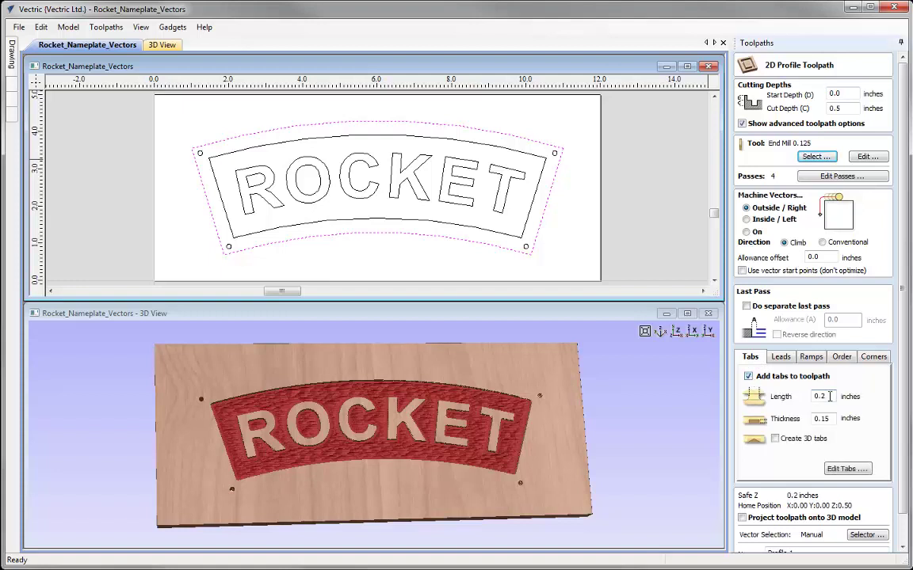
{"action": "left_click_drag", "start_coordinate": [830, 396], "coordinate": [803, 394]}
{"action": "type", "text": "0."}
{"action": "left_click_drag", "start_coordinate": [813, 418], "coordinate": [834, 421]}
{"action": "type", "text": "0"}
- Add a constant number of 4 tabs to the outer border, with the first at the machining start point
{"action": "left_click", "coordinate": [846, 469]}
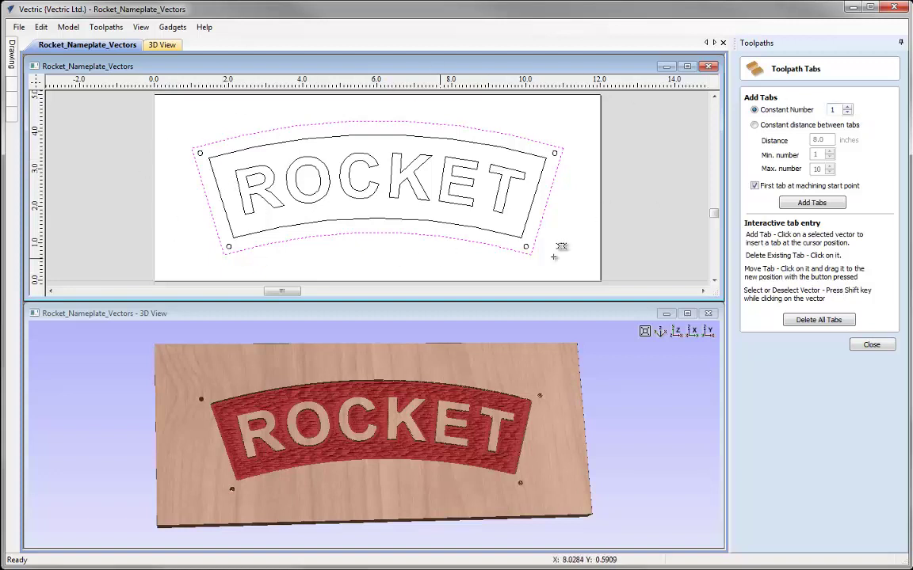
{"action": "left_click", "coordinate": [847, 106]}
{"action": "left_click", "coordinate": [847, 106]}
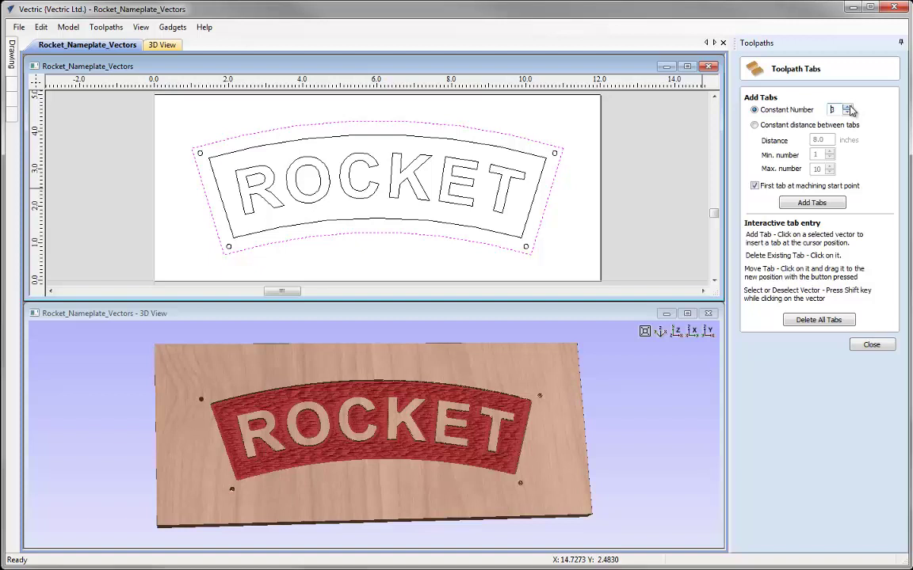
{"action": "left_click", "coordinate": [813, 204]}
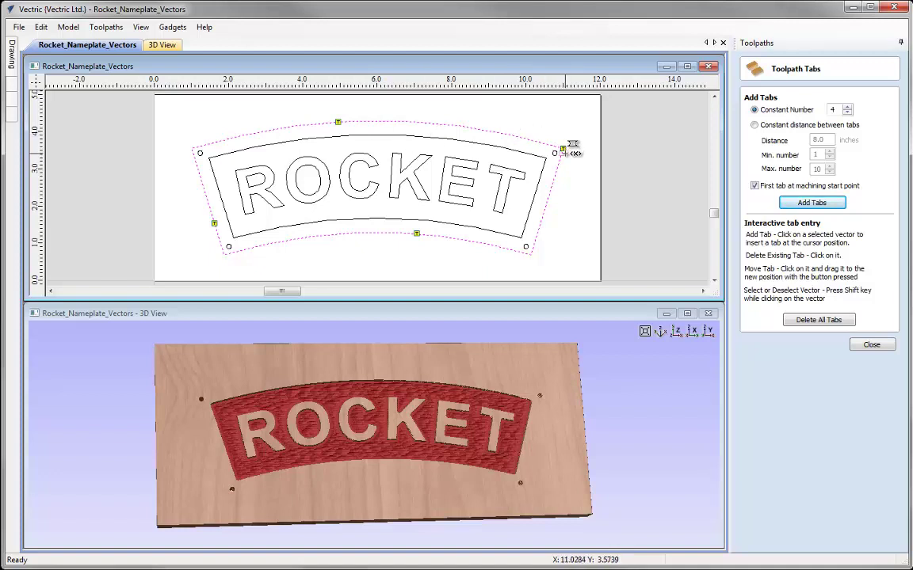
- Reposition the four tabs so that each sits near the middle of its side of the outer border
{"action": "left_click_drag", "start_coordinate": [572, 147], "coordinate": [567, 199]}
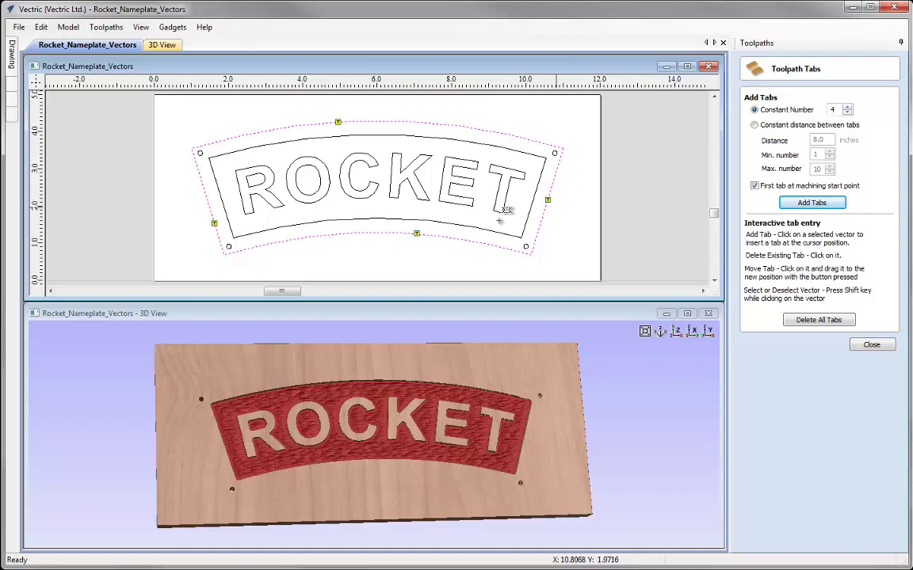
{"action": "left_click_drag", "start_coordinate": [427, 225], "coordinate": [385, 224]}
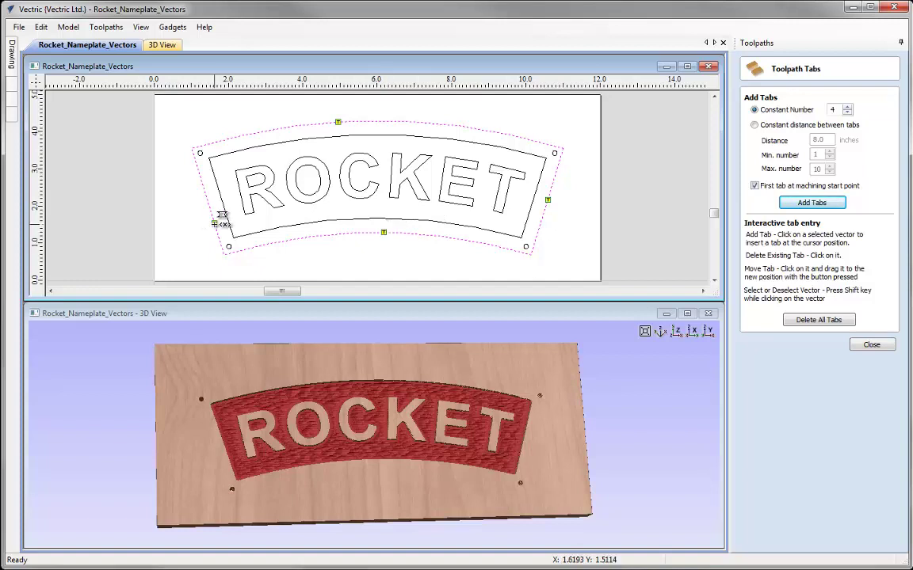
{"action": "left_click_drag", "start_coordinate": [215, 196], "coordinate": [210, 200]}
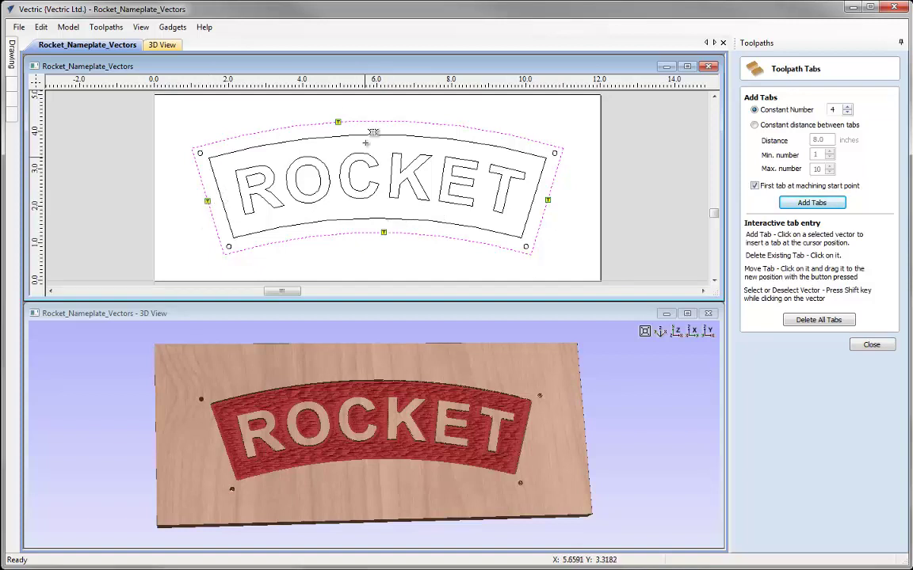
{"action": "left_click_drag", "start_coordinate": [346, 111], "coordinate": [383, 125]}
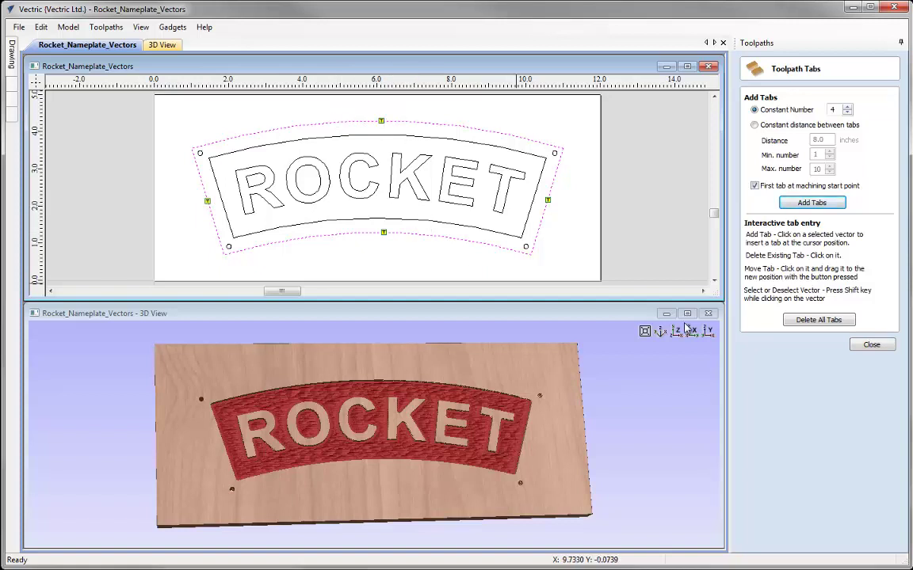
- Finish the tab placement, name the profile toolpath Profile Cut Out and calculate it
{"action": "left_click", "coordinate": [871, 346]}
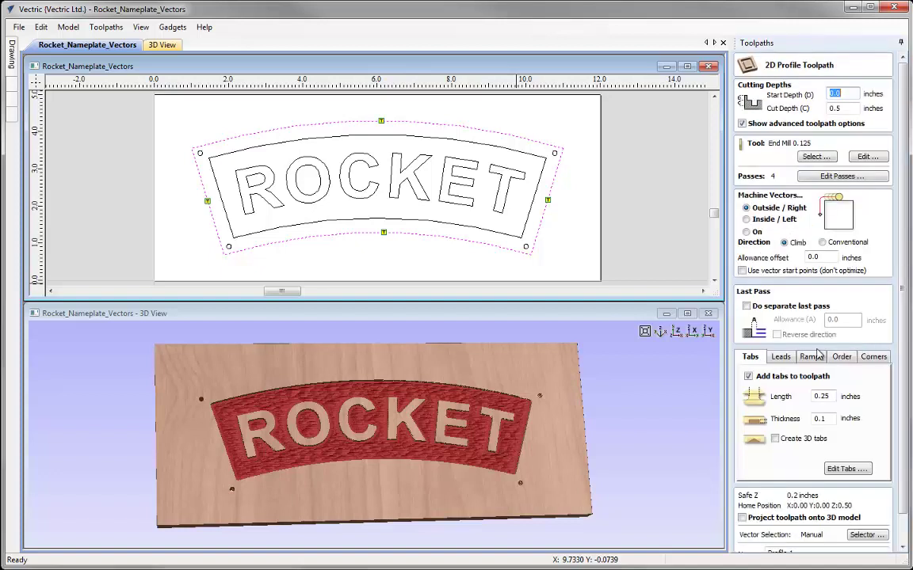
{"action": "scroll", "coordinate": [793, 348], "scroll_direction": "down", "scroll_amount": 1}
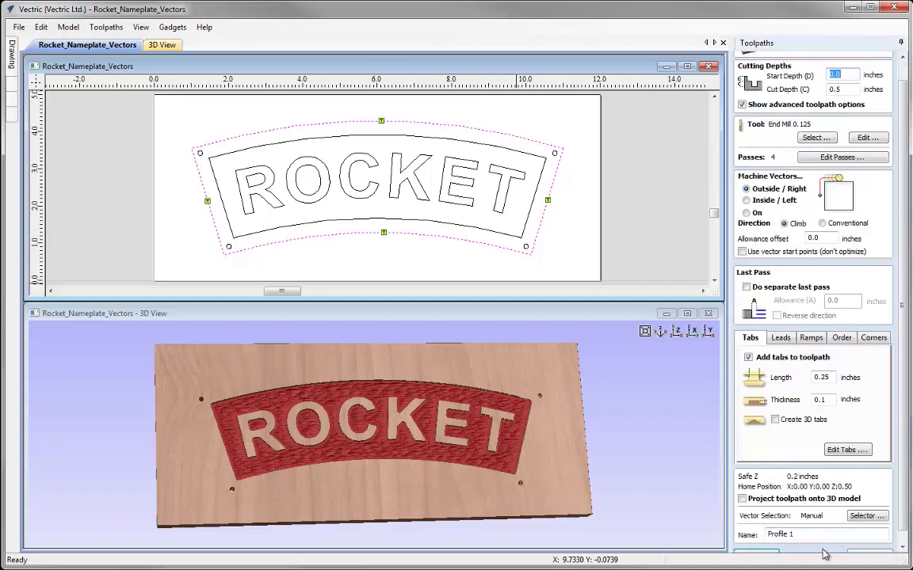
{"action": "left_click", "coordinate": [789, 535]}
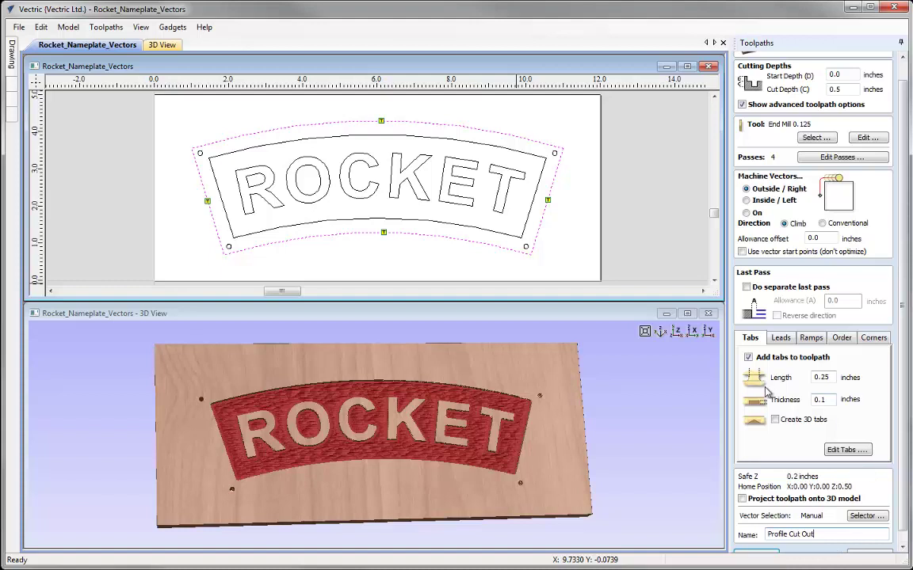
{"action": "scroll", "coordinate": [824, 507], "scroll_direction": "down", "scroll_amount": 1}
{"action": "left_click", "coordinate": [756, 545]}
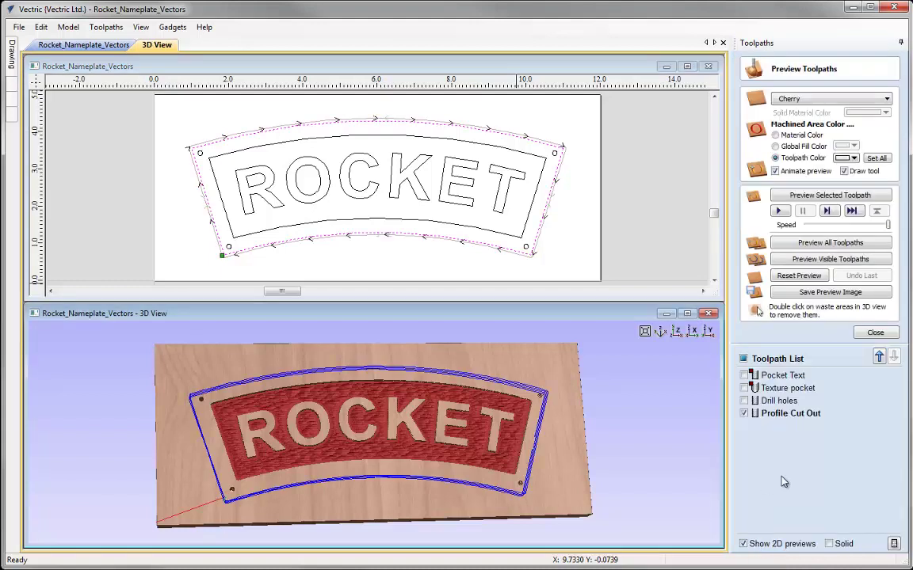
- Examine the Profile Cut Out toolpath in an enlarged 3D view, close up where it lifts over the lower border's tab
{"action": "left_click", "coordinate": [688, 315]}
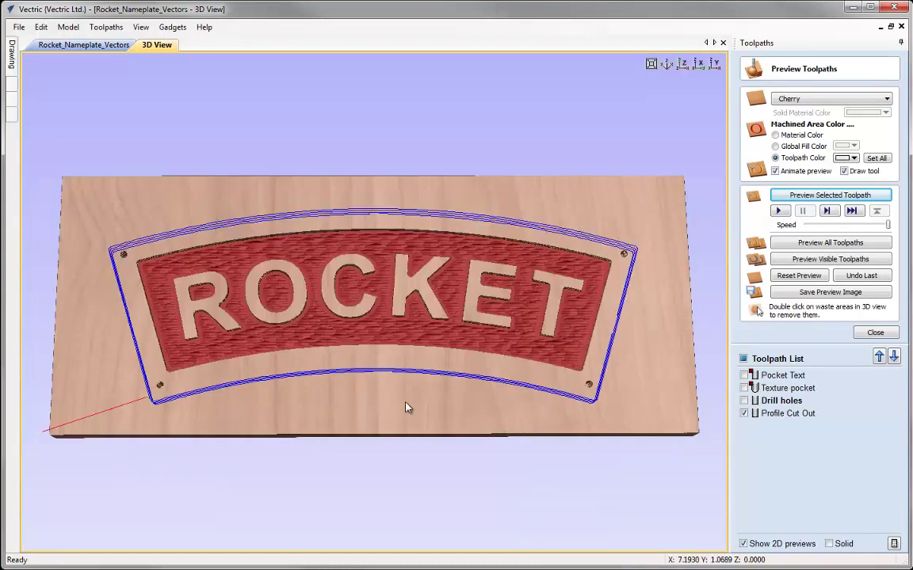
{"action": "left_click_drag", "start_coordinate": [350, 432], "coordinate": [180, 318]}
{"action": "scroll", "coordinate": [348, 400], "scroll_direction": "up", "scroll_amount": 3}
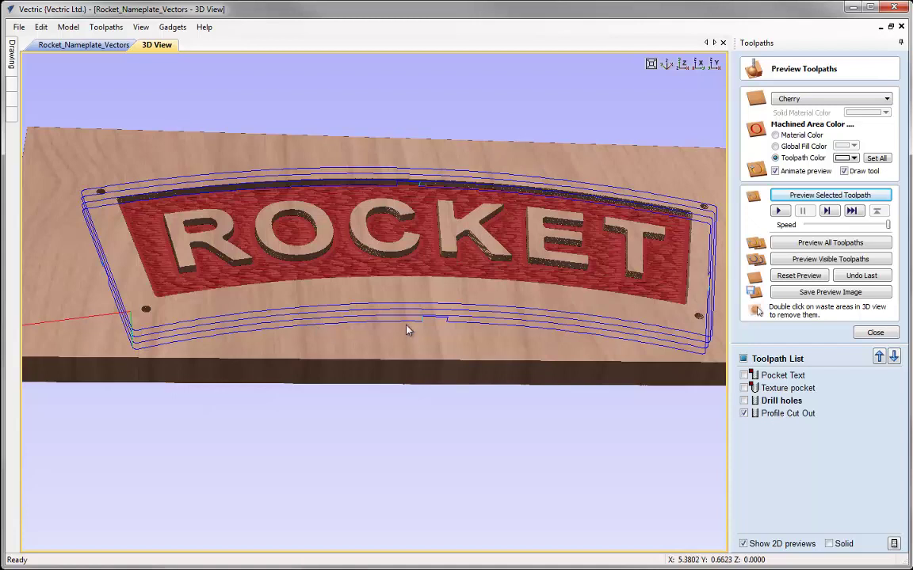
{"action": "scroll", "coordinate": [421, 323], "scroll_direction": "up", "scroll_amount": 6}
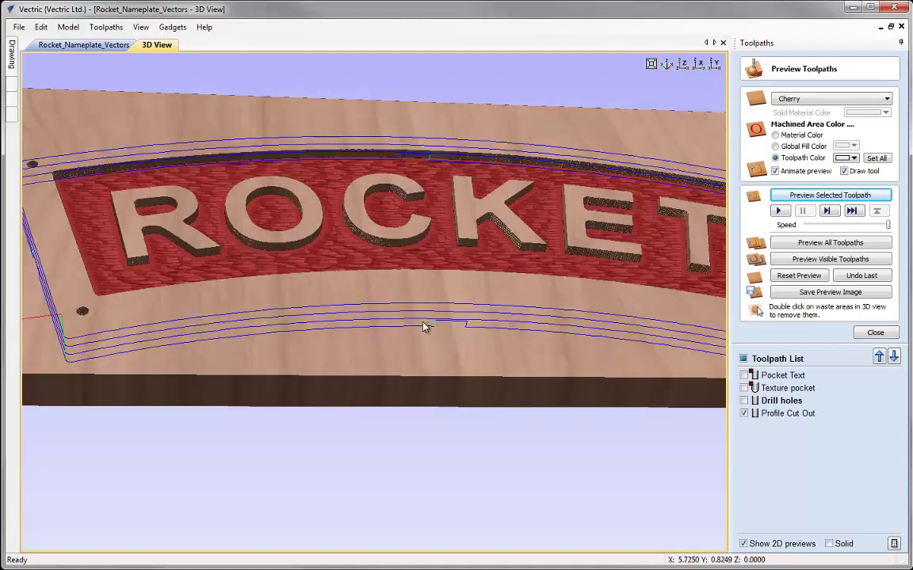
{"action": "left_click_drag", "start_coordinate": [365, 362], "coordinate": [290, 355]}
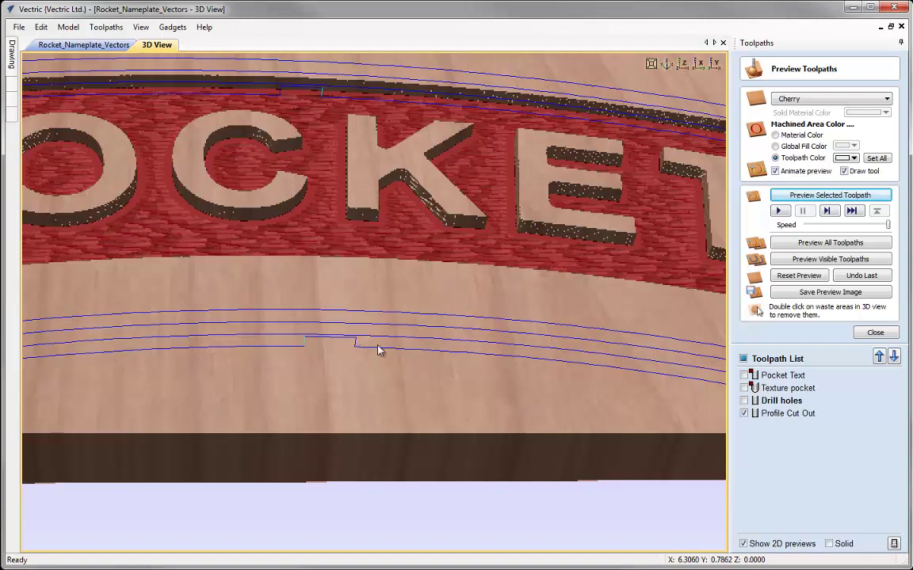
- Preview the Profile Cut Out toolpath in the isometric 3D view, inspect the tabs around the nameplate and close the preview
{"action": "left_click", "coordinate": [667, 67]}
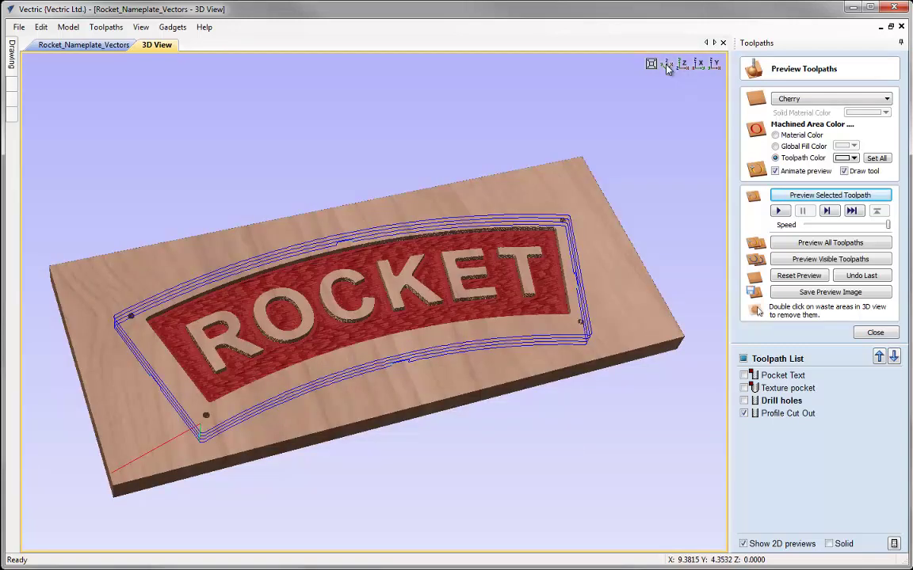
{"action": "left_click", "coordinate": [792, 415]}
{"action": "left_click", "coordinate": [849, 196]}
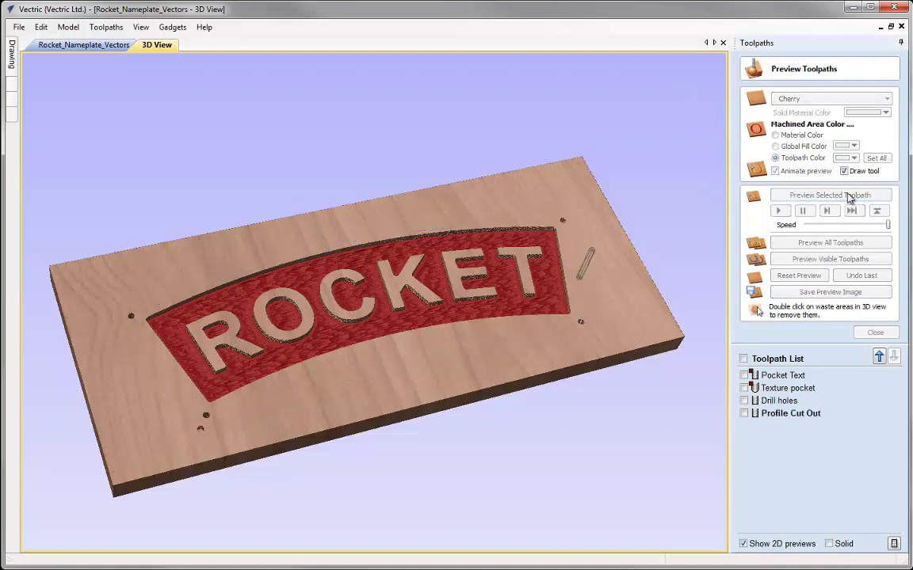
{"action": "left_click_drag", "start_coordinate": [428, 380], "coordinate": [391, 446]}
{"action": "left_click_drag", "start_coordinate": [403, 367], "coordinate": [426, 386]}
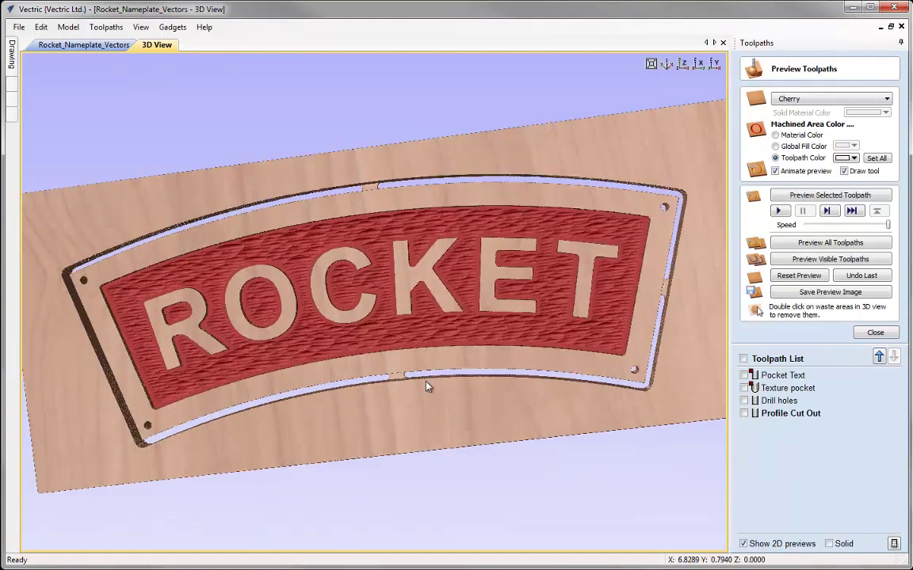
{"action": "scroll", "coordinate": [426, 386], "scroll_direction": "up", "scroll_amount": 2}
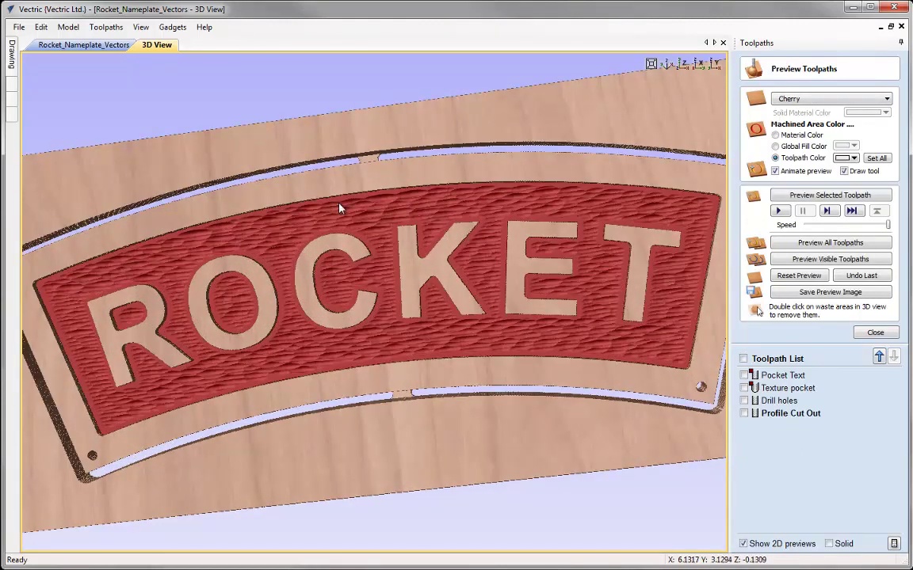
{"action": "left_click_drag", "start_coordinate": [476, 224], "coordinate": [559, 254]}
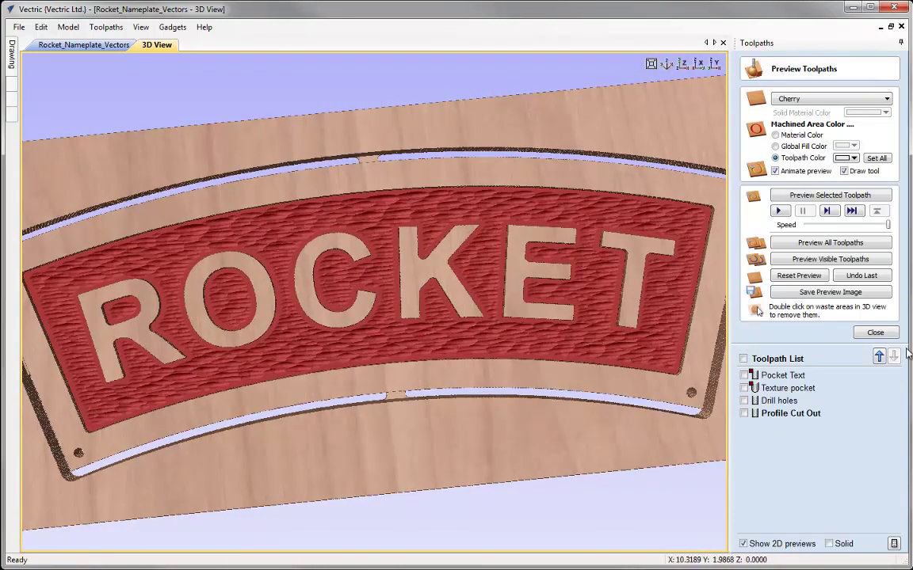
{"action": "left_click", "coordinate": [876, 338]}
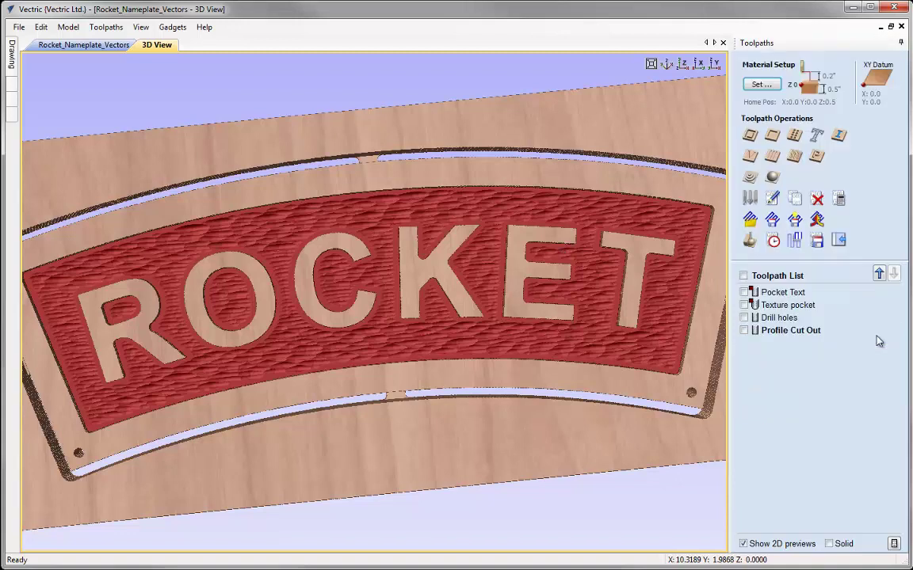
- Open the toolpath saving options and include the Pocket Text and Texture pocket toolpaths in the output
{"action": "left_click", "coordinate": [819, 246]}
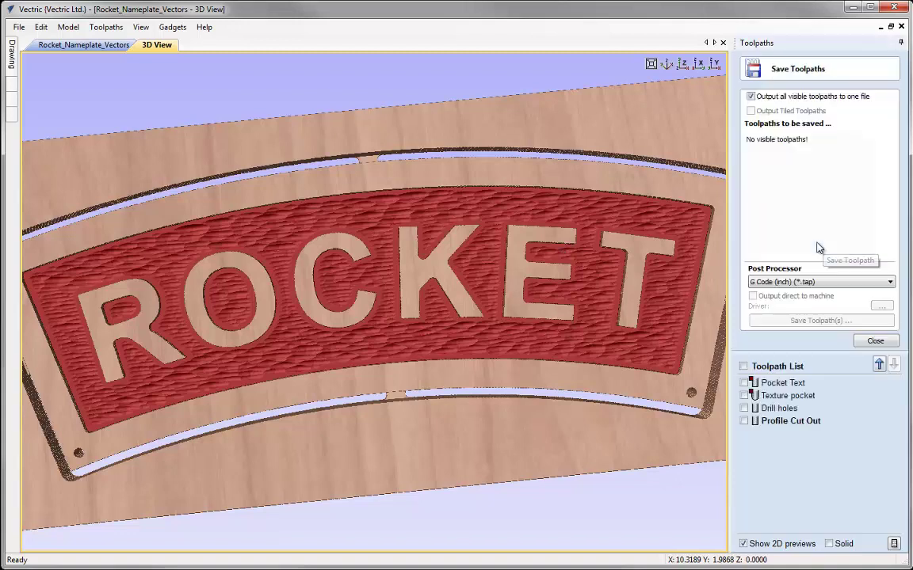
{"action": "left_click", "coordinate": [753, 383]}
{"action": "left_click", "coordinate": [744, 383]}
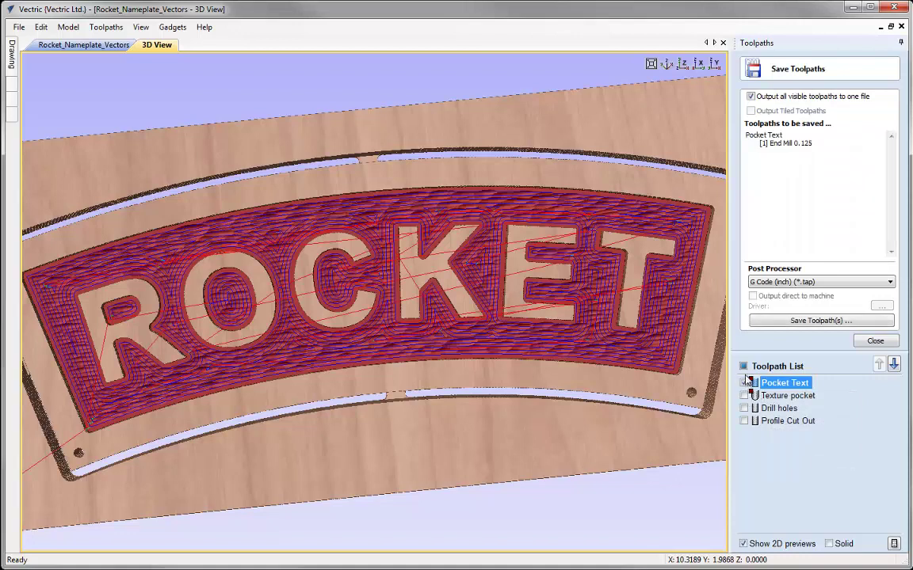
{"action": "left_click", "coordinate": [744, 385]}
{"action": "left_click", "coordinate": [745, 396]}
{"action": "left_click", "coordinate": [744, 383]}
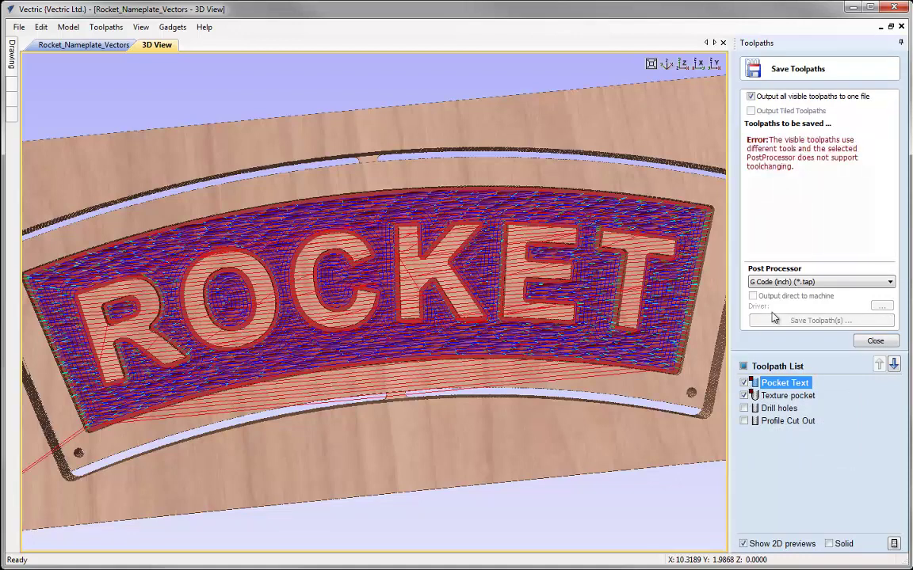
- Look through the available post processors and leave the toolpath saving options without saving
{"action": "left_click", "coordinate": [820, 282]}
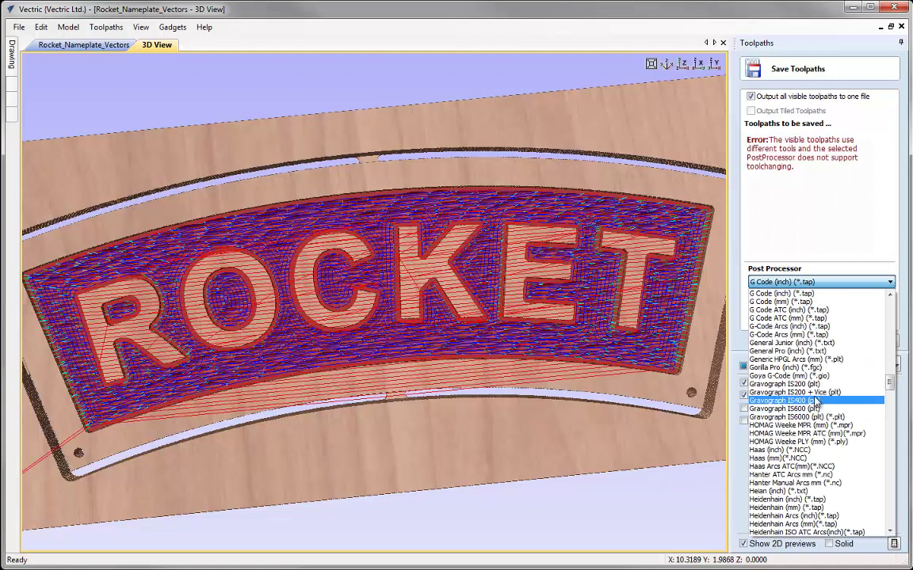
{"action": "scroll", "coordinate": [806, 369], "scroll_direction": "up", "scroll_amount": 1}
{"action": "scroll", "coordinate": [806, 369], "scroll_direction": "up", "scroll_amount": 3}
{"action": "left_click", "coordinate": [805, 218]}
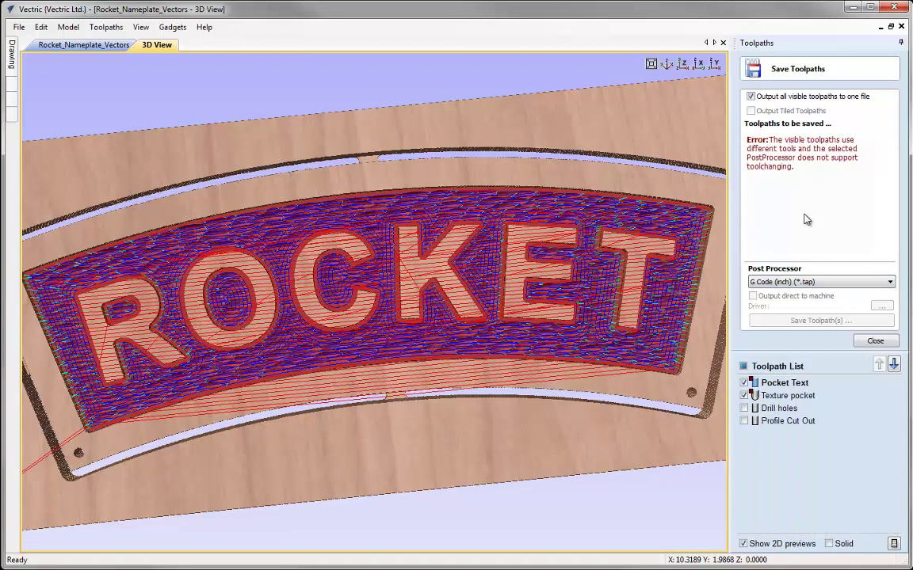
{"action": "left_click", "coordinate": [858, 341]}
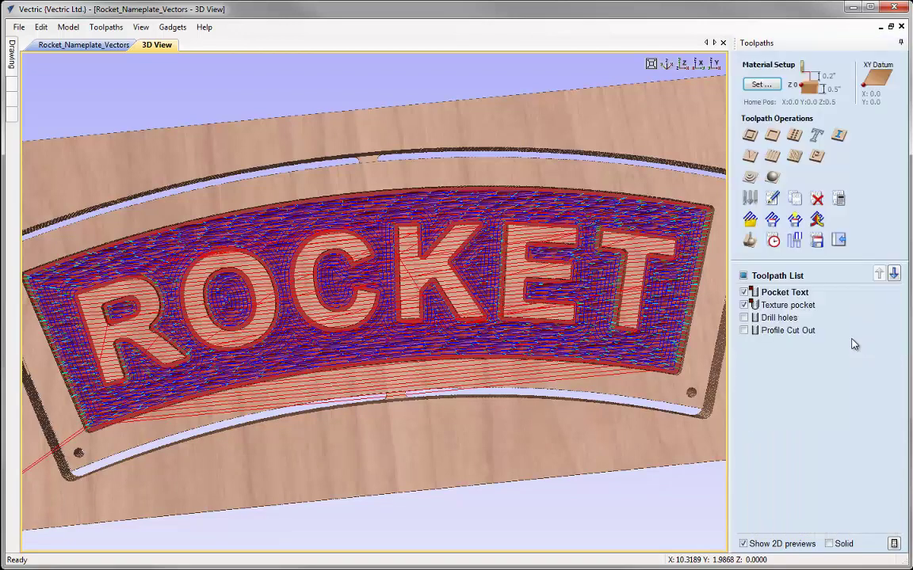
- Hide all toolpaths in the 3D view and save the project as Rocket_Nameplate_TOOLPATHS.crv
{"action": "left_click", "coordinate": [785, 292]}
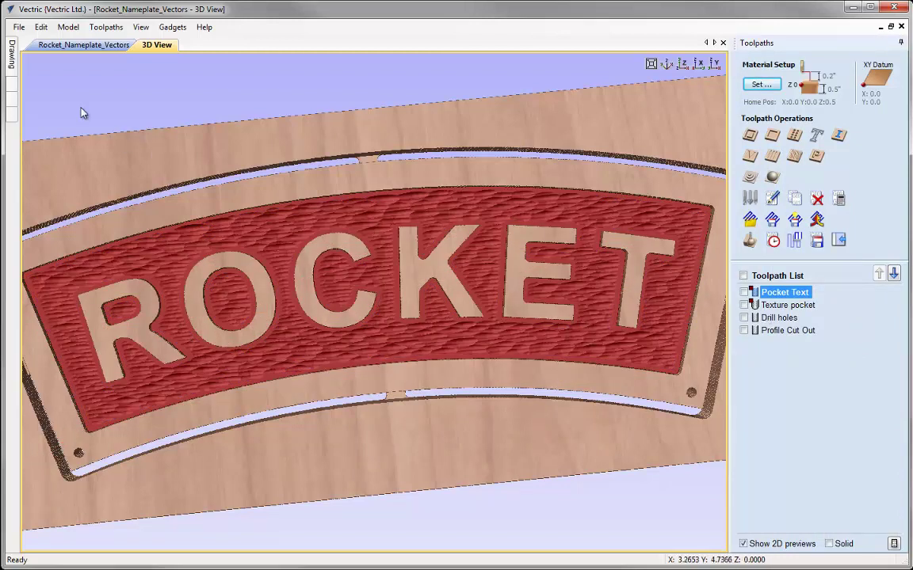
{"action": "left_click", "coordinate": [19, 28]}
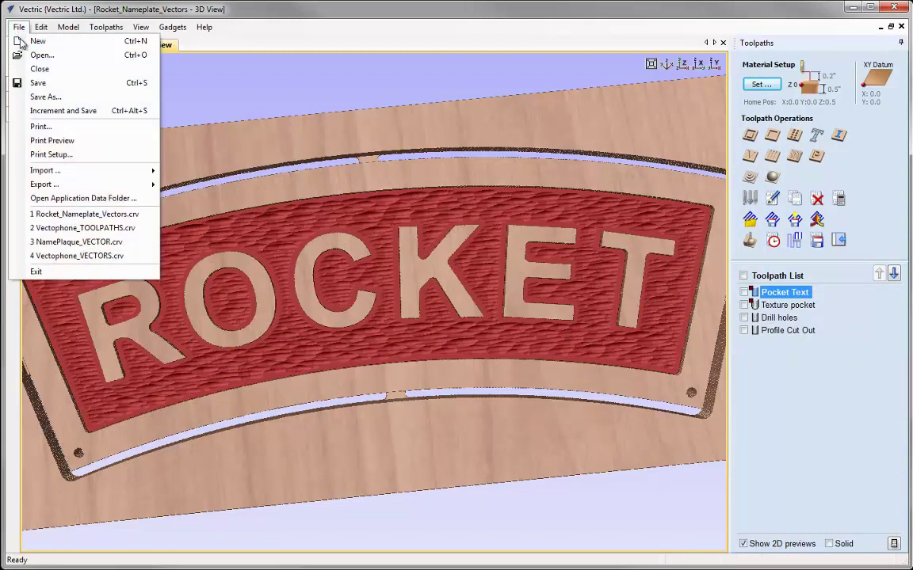
{"action": "left_click", "coordinate": [43, 96]}
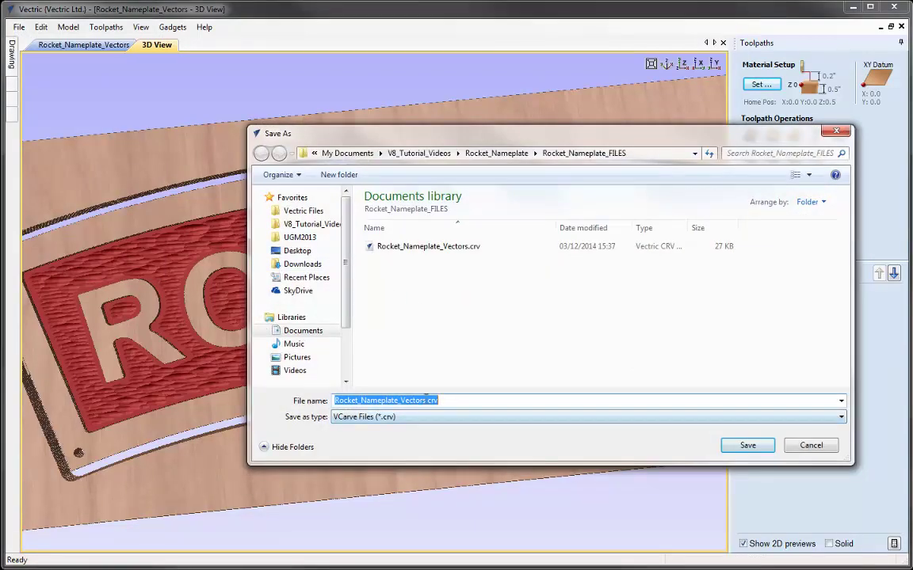
{"action": "left_click", "coordinate": [426, 400]}
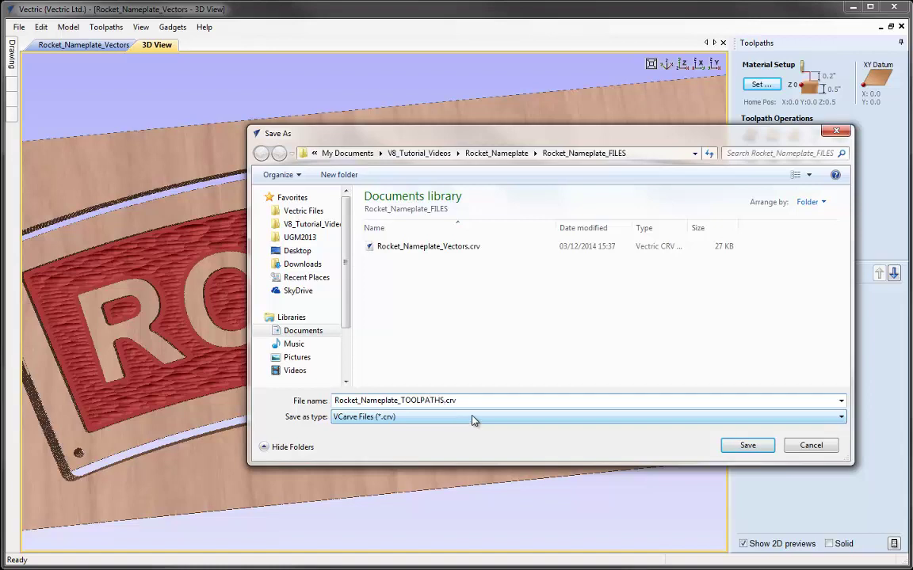
{"action": "left_click", "coordinate": [749, 449]}
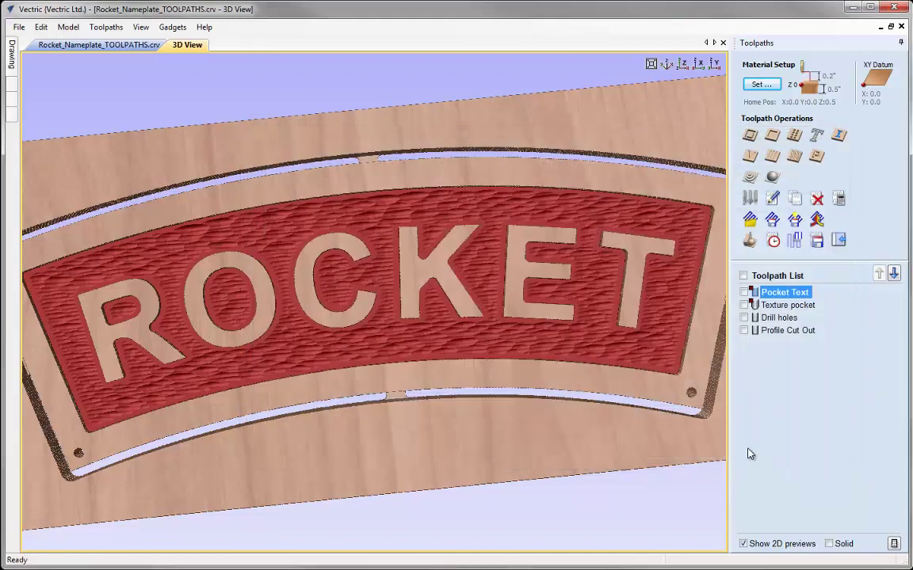